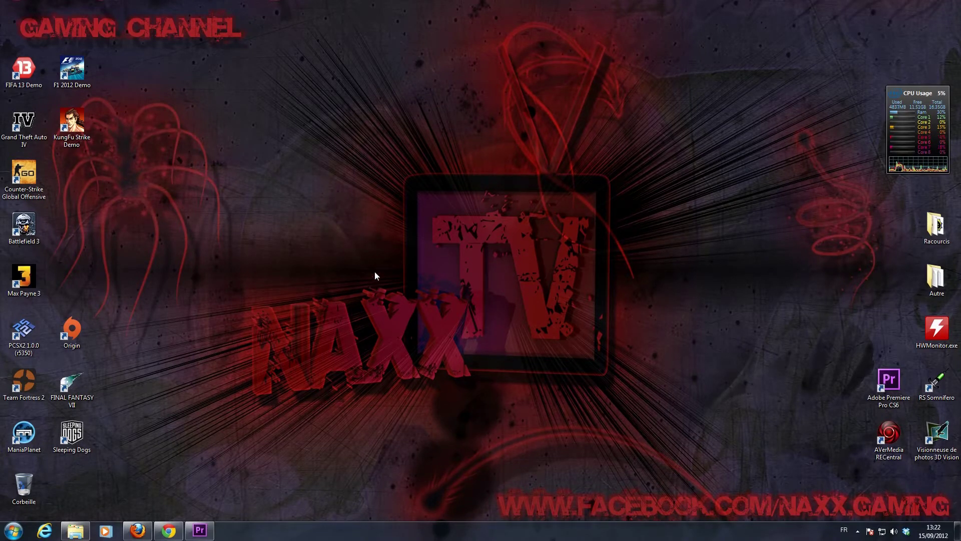
# Restore the Premiere Pro project 'tuto premiere' from the taskbar.
pyautogui.click(200, 530)
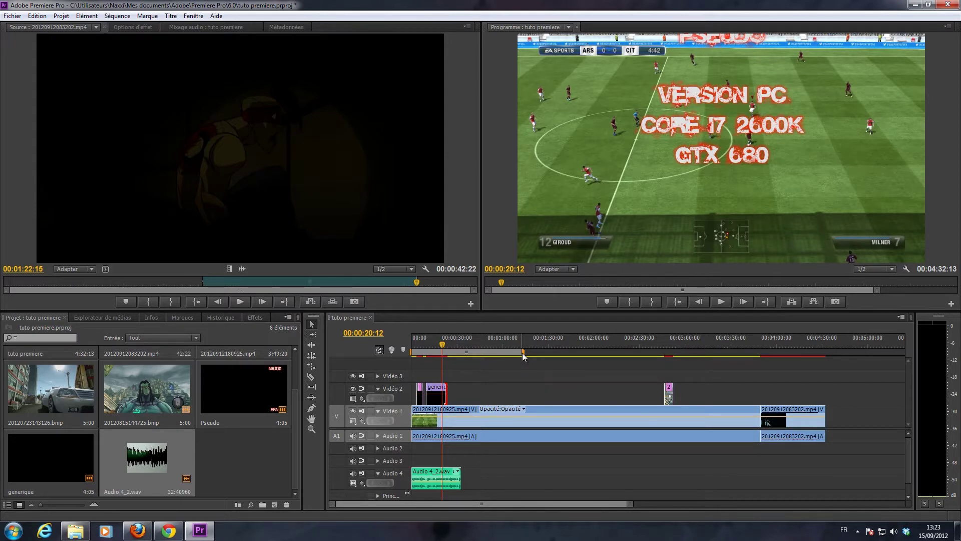
# Extend the work area end handle to cover the whole sequence to the end of the clips.
pyautogui.moveTo(521, 353); pyautogui.dragTo(524, 354)
pyautogui.moveTo(524, 352); pyautogui.dragTo(827, 352)
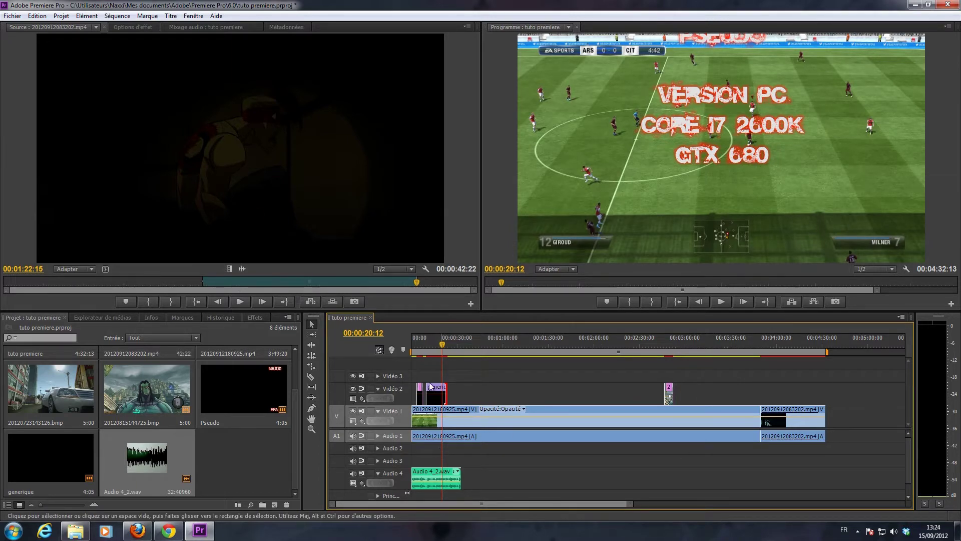
# Save the project and open the media export settings for the sequence.
pyautogui.click(12, 15)
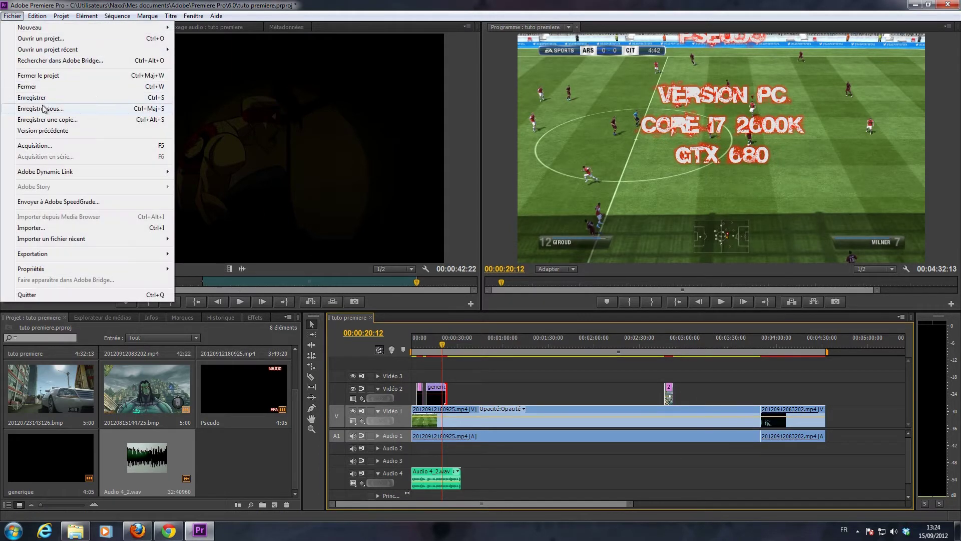
pyautogui.click(44, 97)
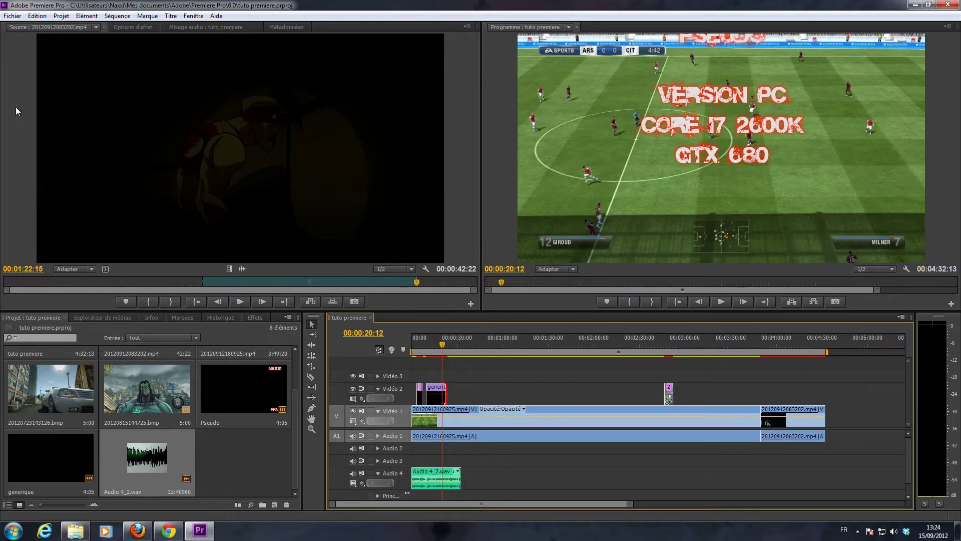
pyautogui.click(11, 16)
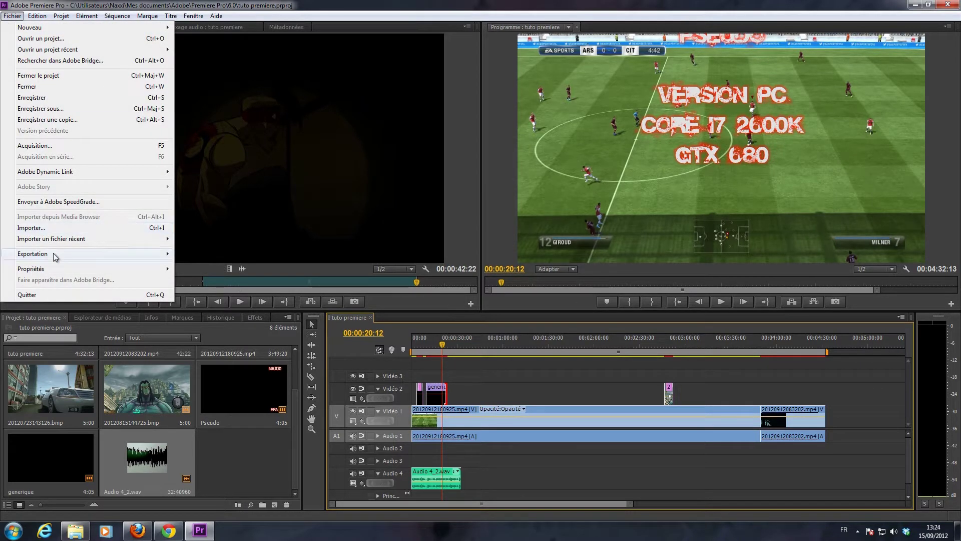
pyautogui.moveTo(83, 254)
pyautogui.click(206, 257)
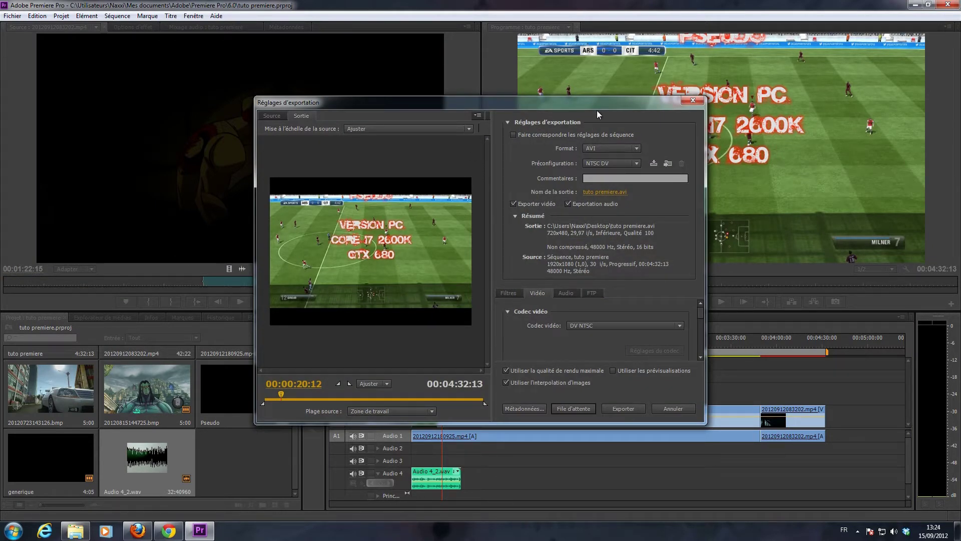
# Switch the export format to H.264, giving the 3GPP 640x480 15 i/s preset and tuto premiere.3gp.
pyautogui.moveTo(597, 111); pyautogui.dragTo(545, 112)
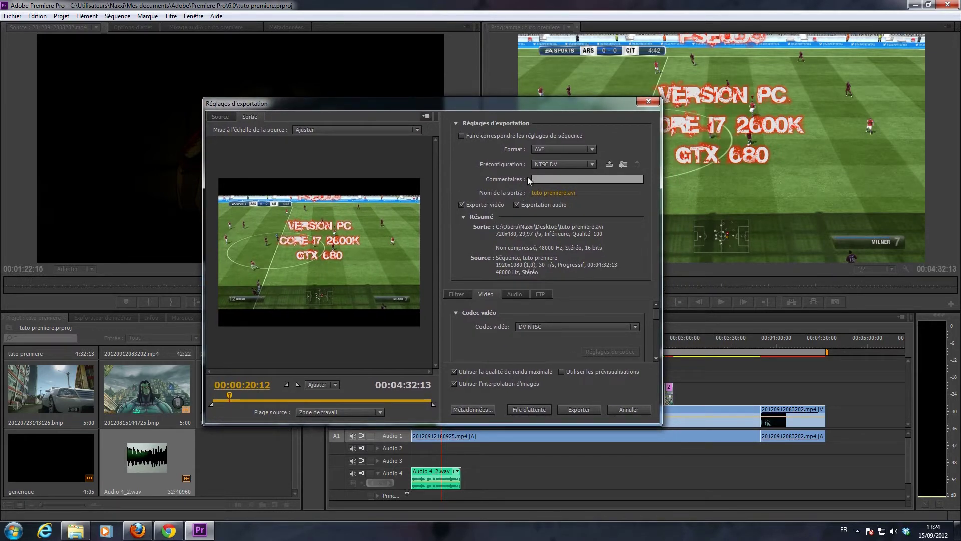
pyautogui.click(593, 148)
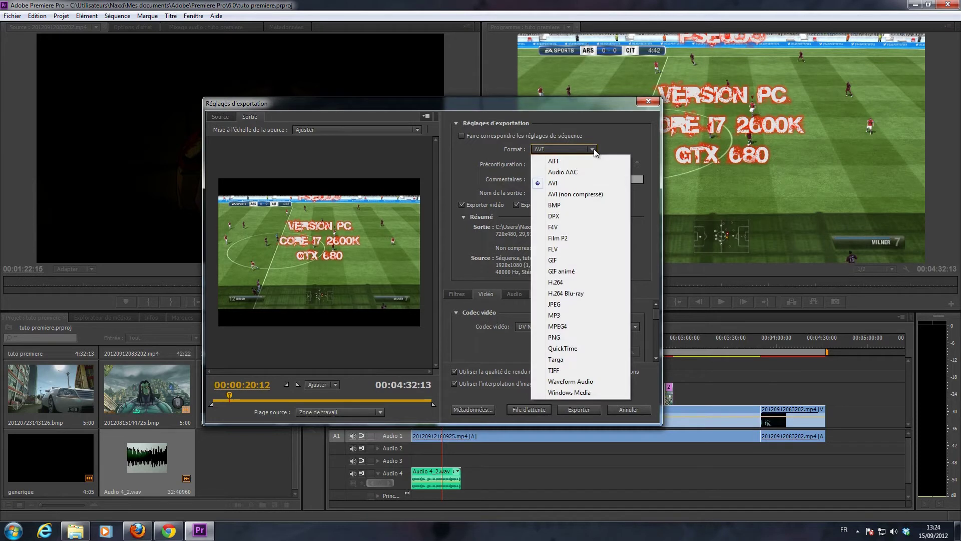
pyautogui.click(564, 284)
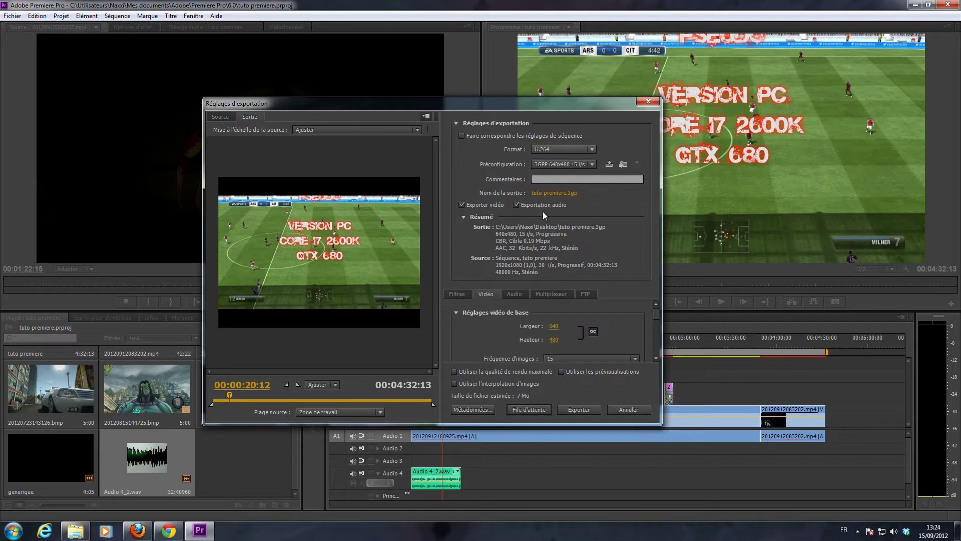
pyautogui.click(591, 164)
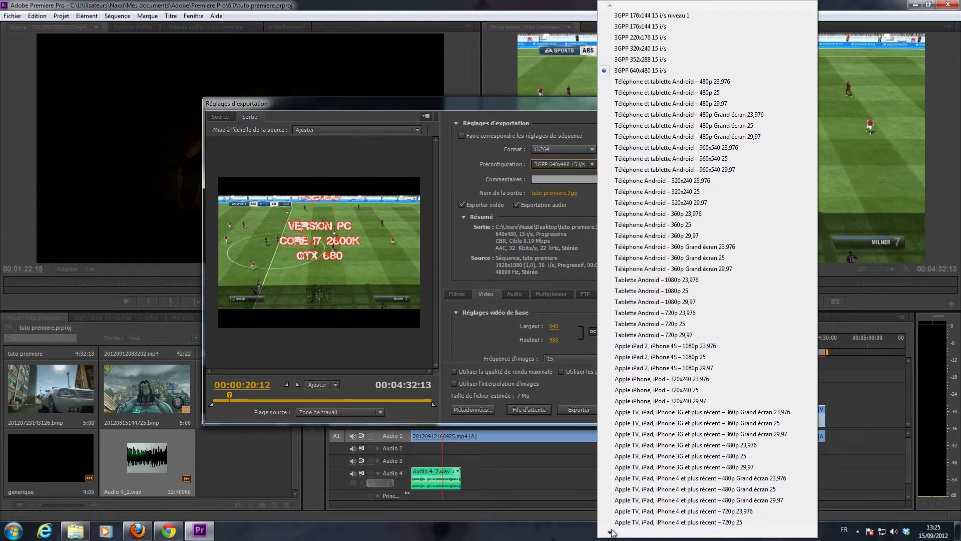
# Browse the H.264 preset list and close it, keeping 3GPP 640x480 15 i/s.
pyautogui.moveTo(612, 533)
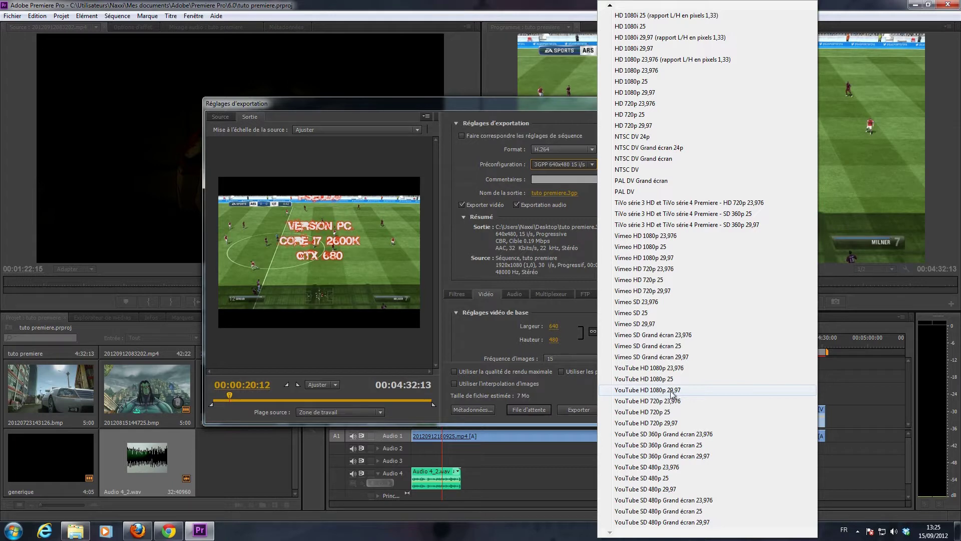
pyautogui.click(464, 161)
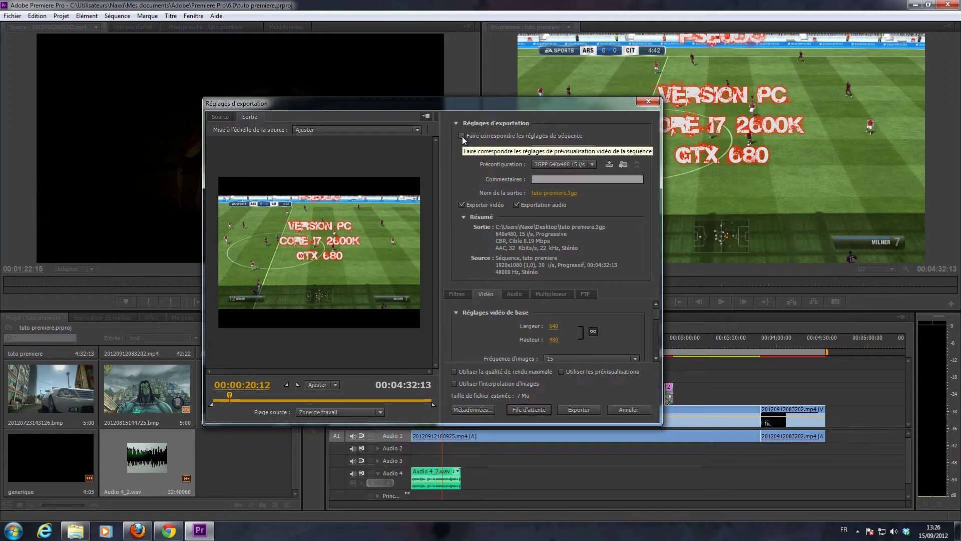
# Match the sequence settings: uncompressed AVI, 1920x1080 at 30 i/s, output tuto premiere.avi.
pyautogui.click(461, 136)
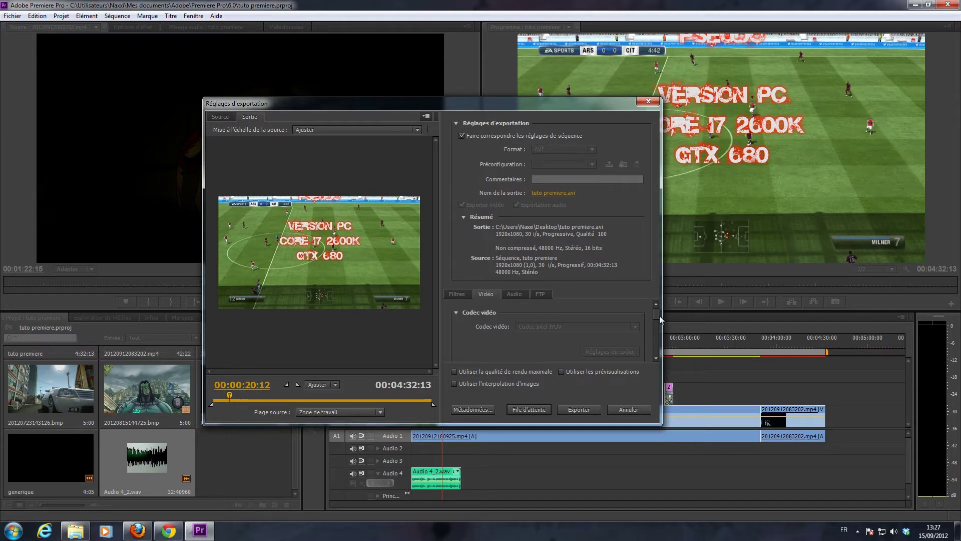
# Enable maximum render quality and export the sequence to tuto premiere.avi.
pyautogui.moveTo(656, 315)
pyautogui.mouseDown()
pyautogui.moveTo(653, 350)
pyautogui.moveTo(660, 308)
pyautogui.mouseUp()
pyautogui.click(455, 372)
pyautogui.click(578, 408)
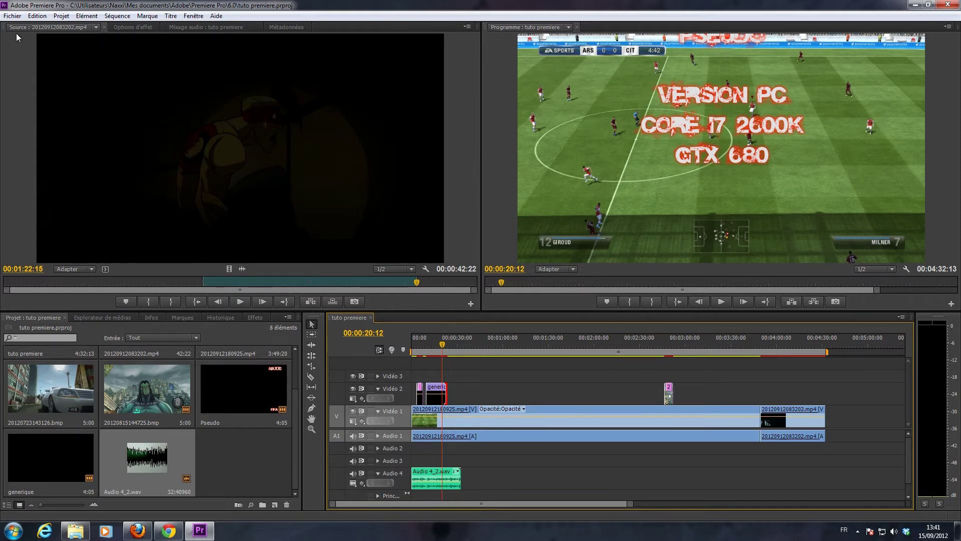
# Reopen export settings matching the sequence, with frame interpolation and maximum render quality.
pyautogui.click(13, 17)
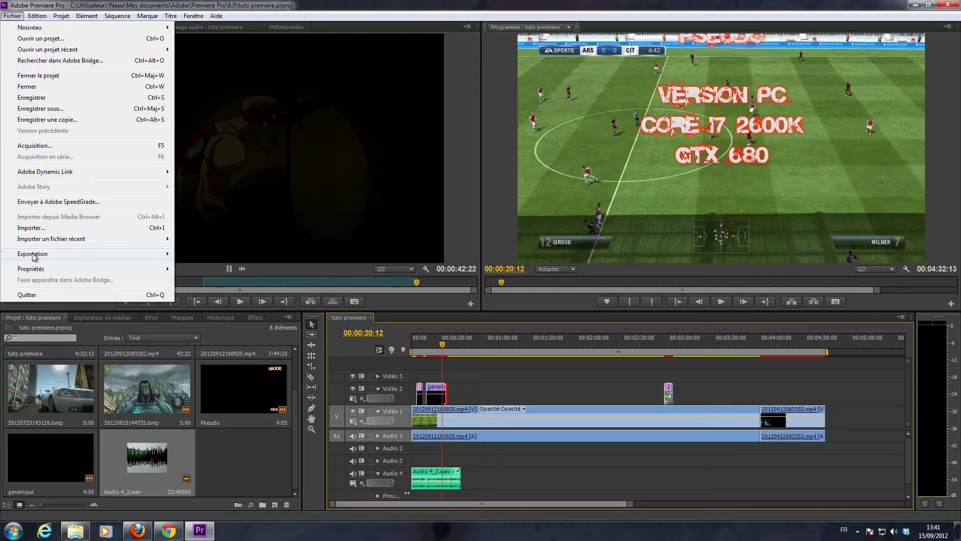
pyautogui.moveTo(35, 254)
pyautogui.click(212, 253)
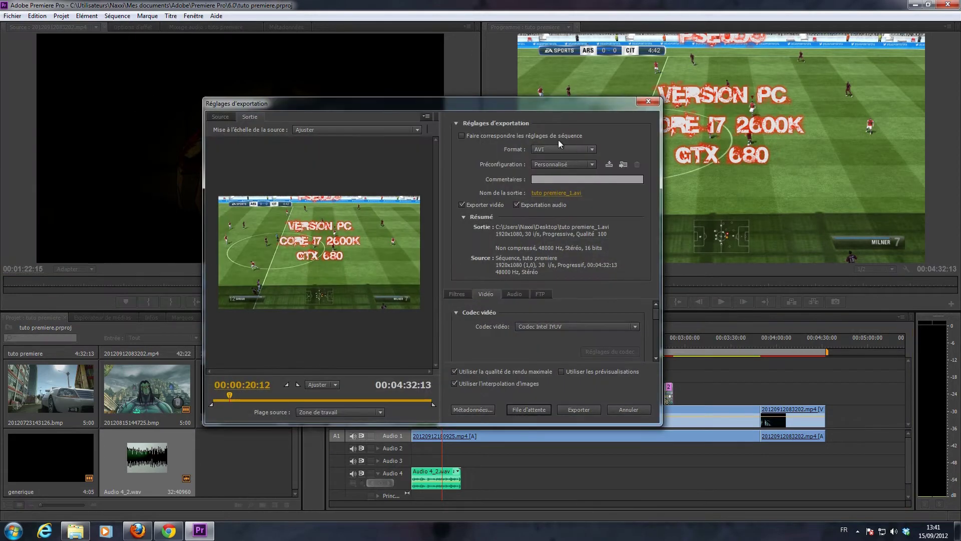
pyautogui.click(461, 136)
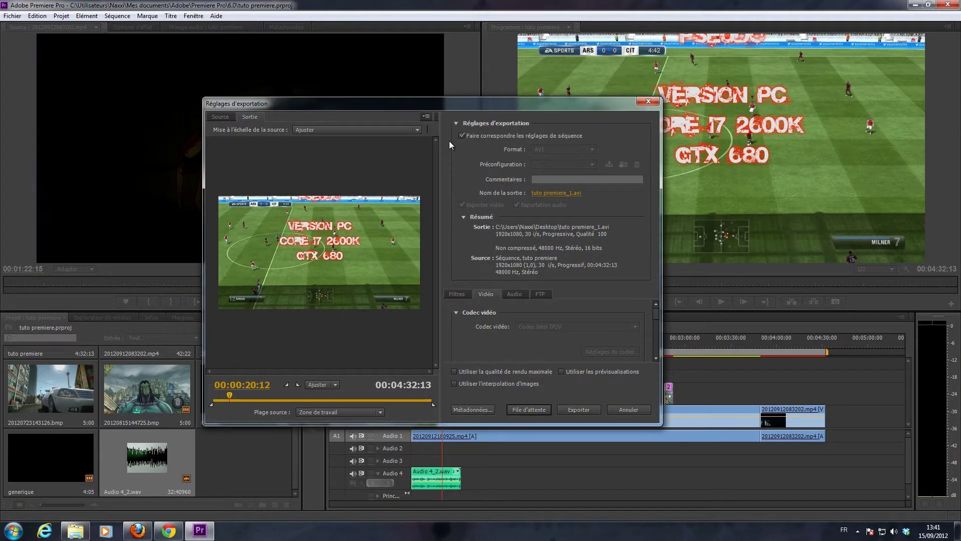
pyautogui.click(455, 382)
pyautogui.click(455, 372)
# Cancel choosing a new output location and close the export settings without exporting.
pyautogui.click(565, 194)
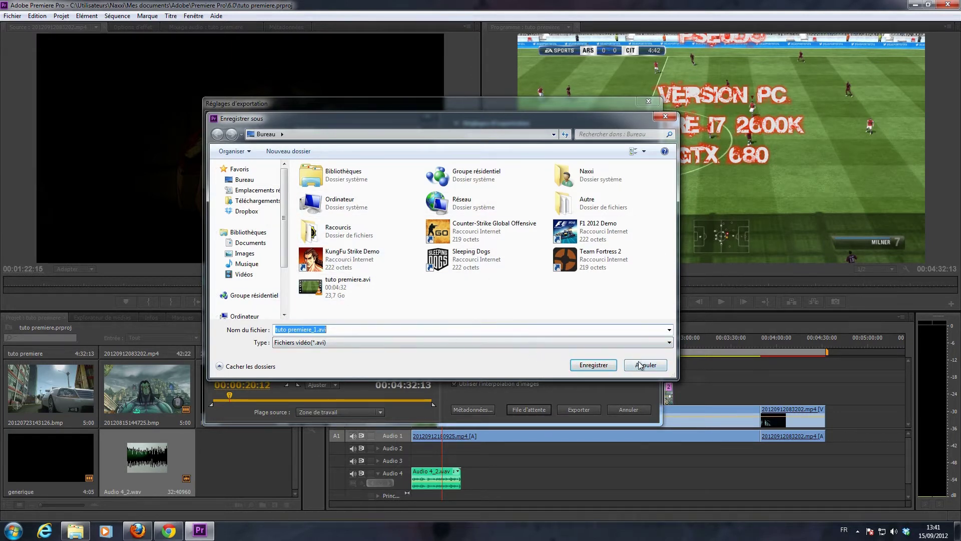
pyautogui.click(641, 366)
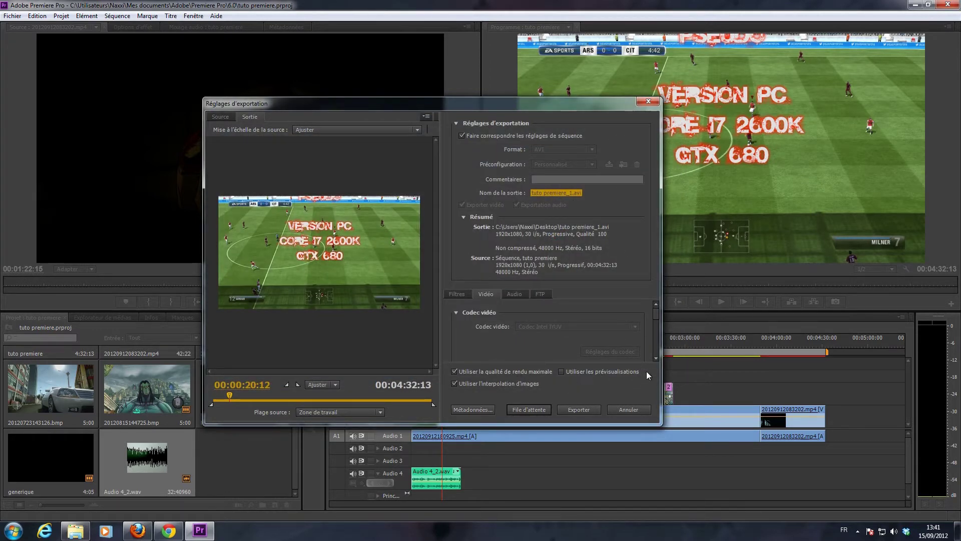
pyautogui.click(649, 102)
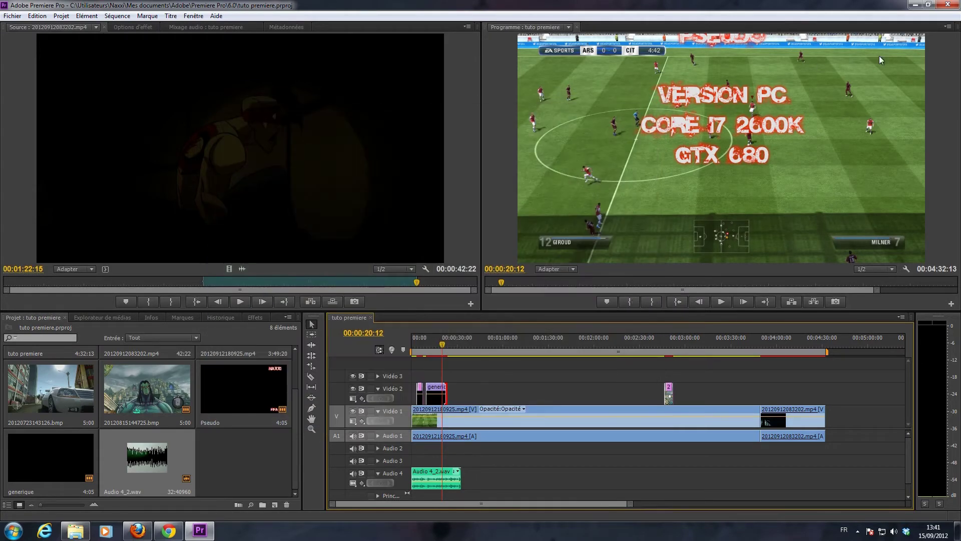
# Minimize Premiere, move tuto premiere.avi beside Counter-Strike and check its 23,7 Go size.
pyautogui.click(916, 5)
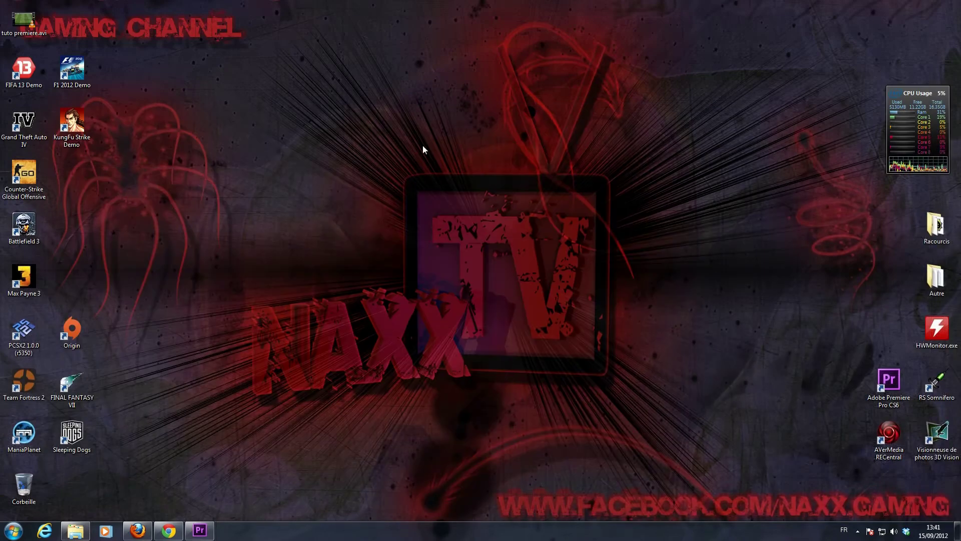
pyautogui.moveTo(23, 21)
pyautogui.mouseDown()
pyautogui.moveTo(138, 210)
pyautogui.moveTo(73, 177)
pyautogui.mouseUp()
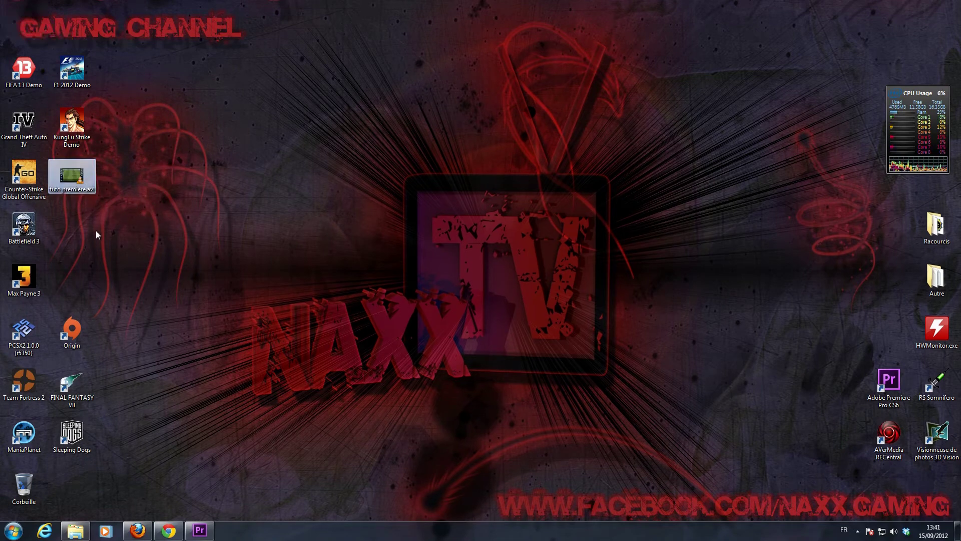
pyautogui.rightClick(73, 181)
pyautogui.click(105, 427)
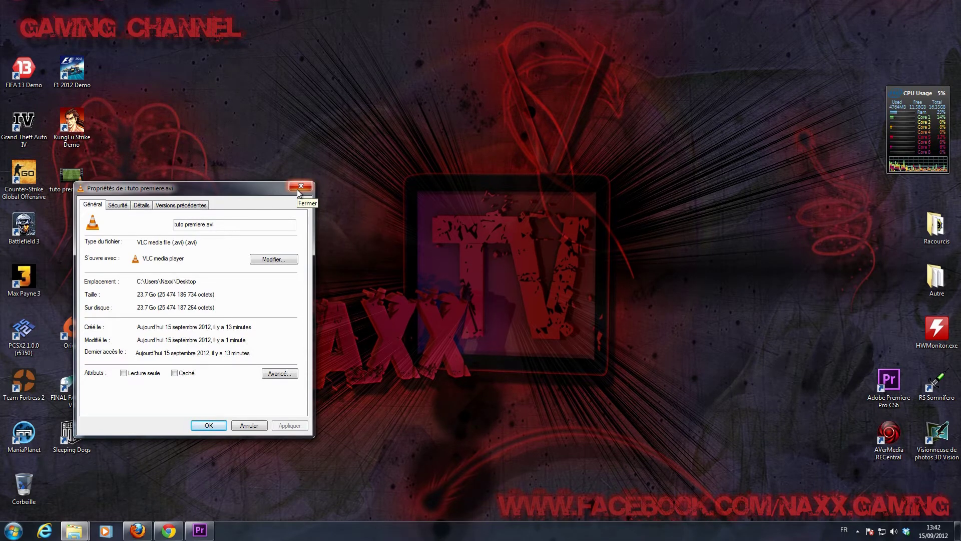
pyautogui.click(299, 188)
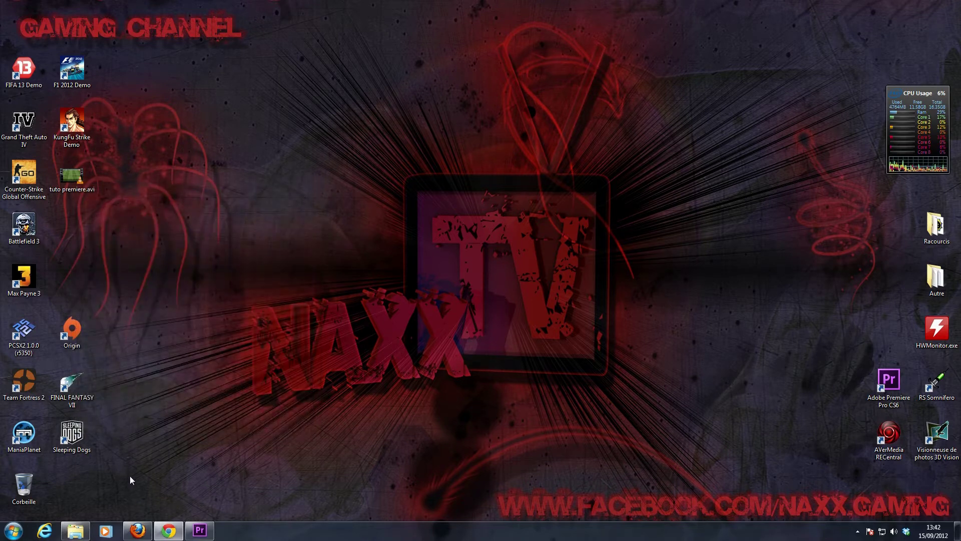
pyautogui.click(14, 530)
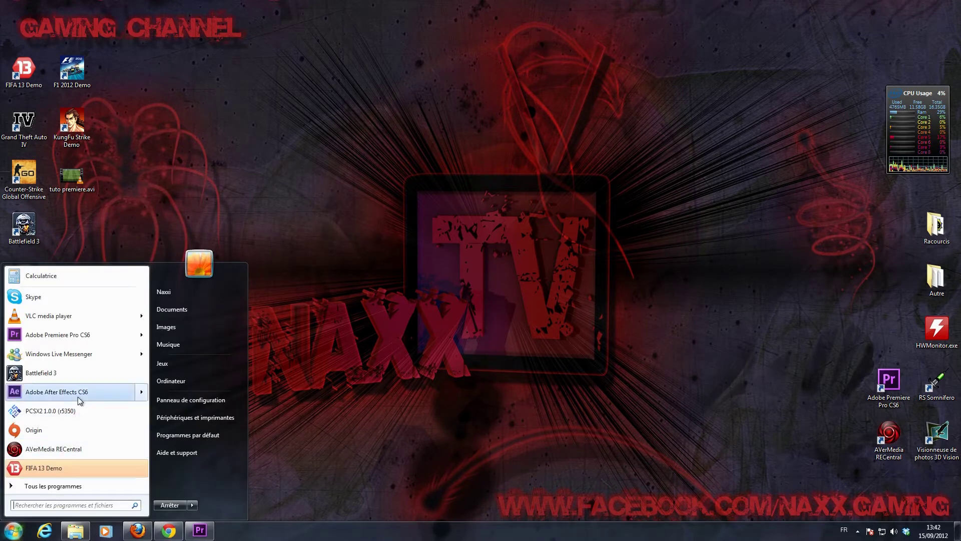
# Launch Adobe After Effects CS6 from the Start menu programs list.
pyautogui.moveTo(58, 338)
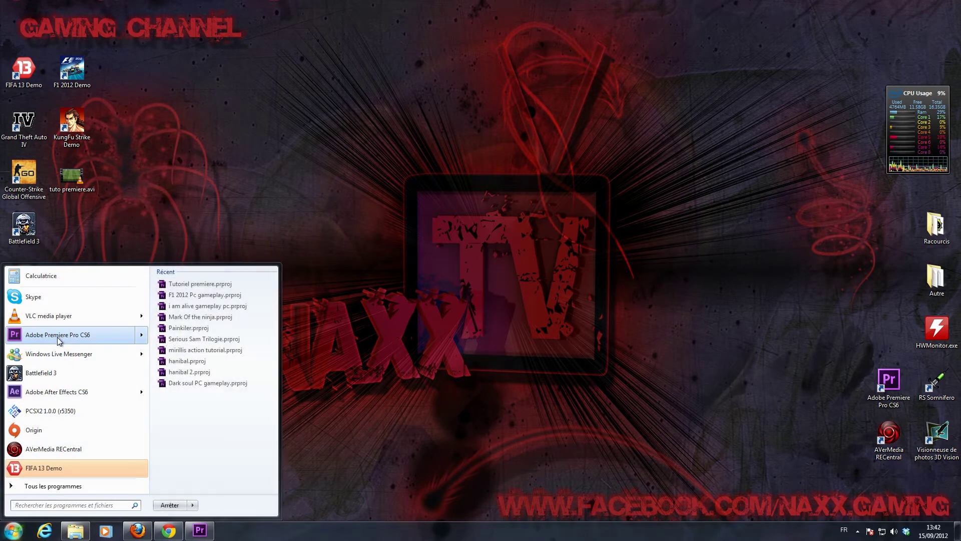
pyautogui.click(64, 393)
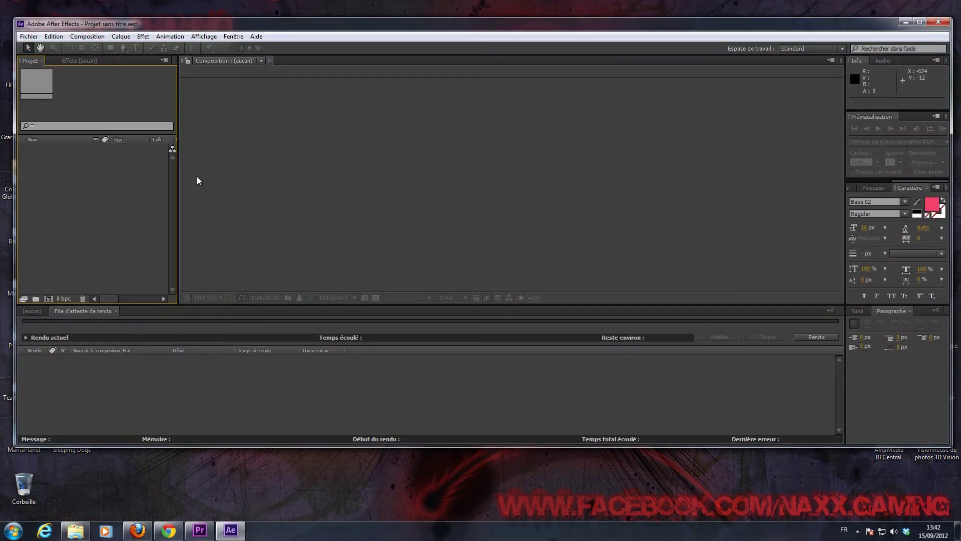
# Maximize After Effects and show the empty timeline instead of the render queue.
pyautogui.click(920, 22)
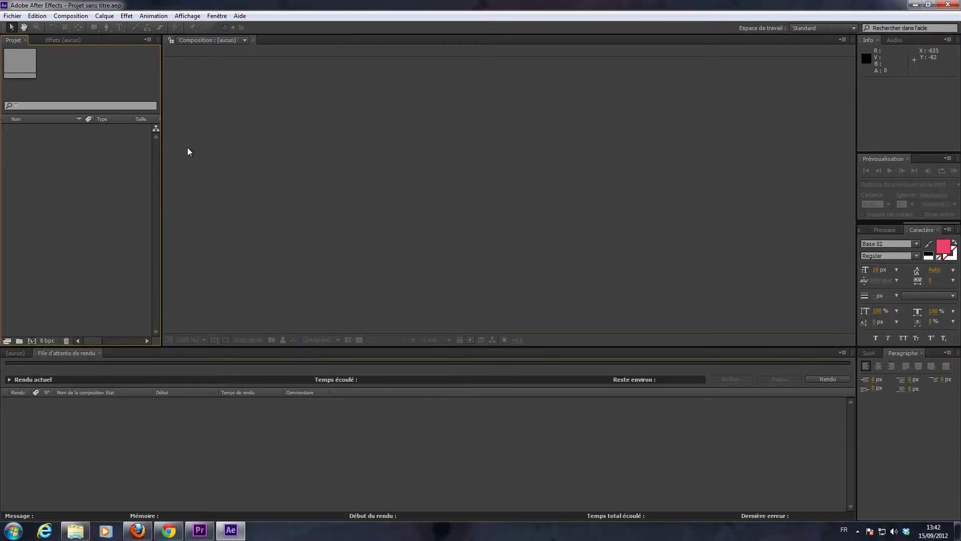
pyautogui.click(13, 16)
pyautogui.click(626, 216)
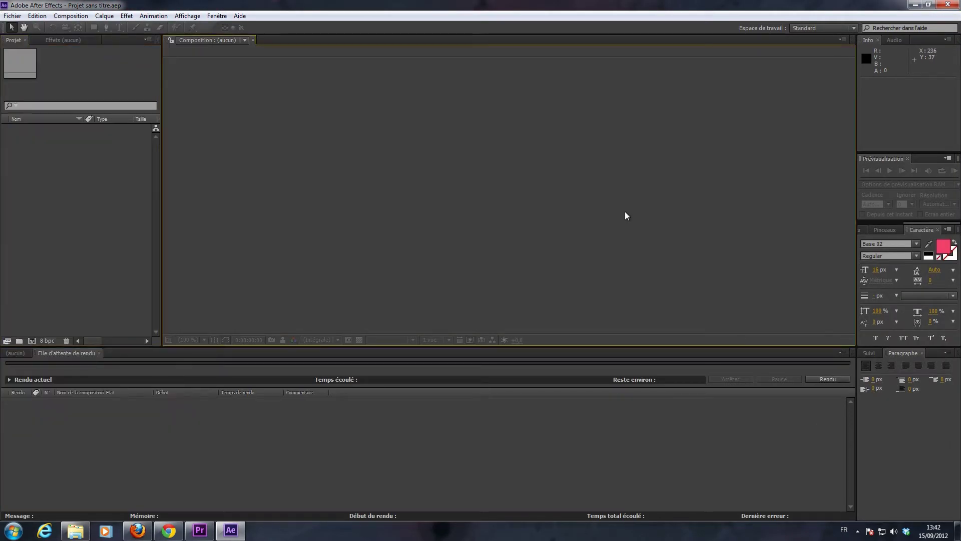
pyautogui.click(15, 353)
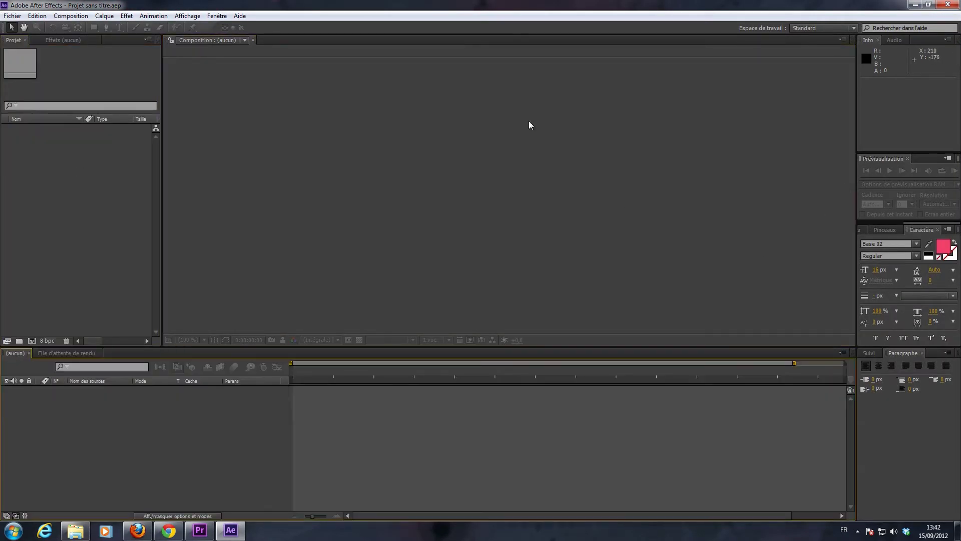
# Start opening a project and browse to Documents\Adobe\Premiere Pro\6.0.
pyautogui.click(12, 17)
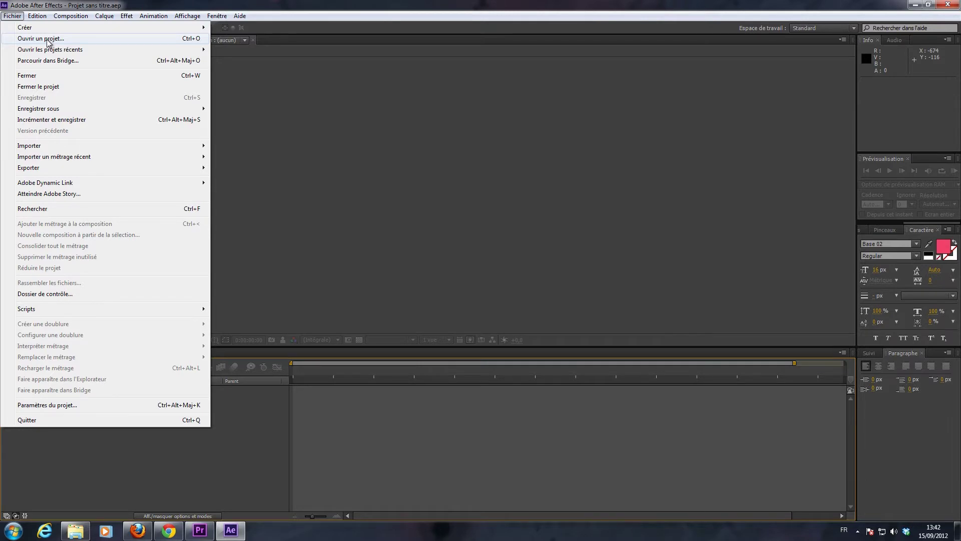
pyautogui.click(47, 39)
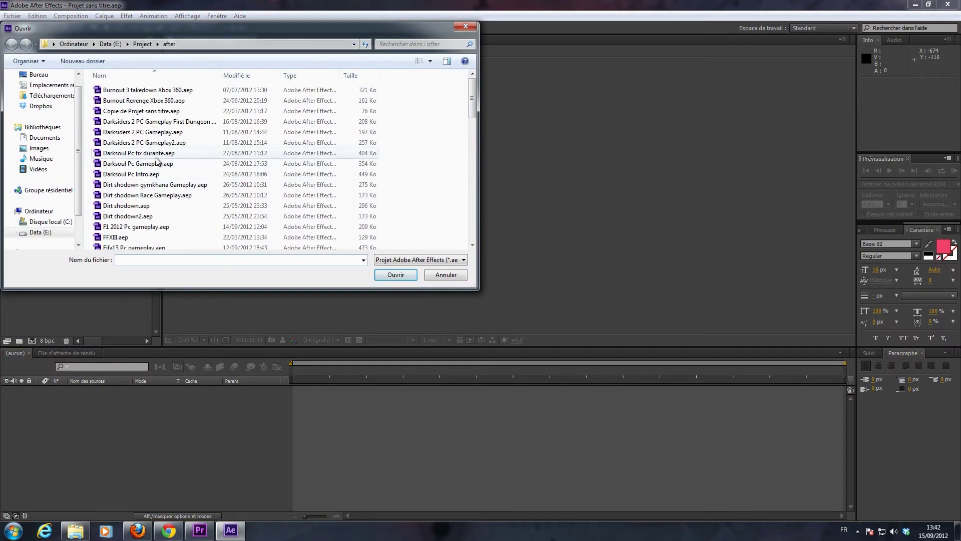
pyautogui.click(150, 184)
pyautogui.scroll(-4, 148, 189)
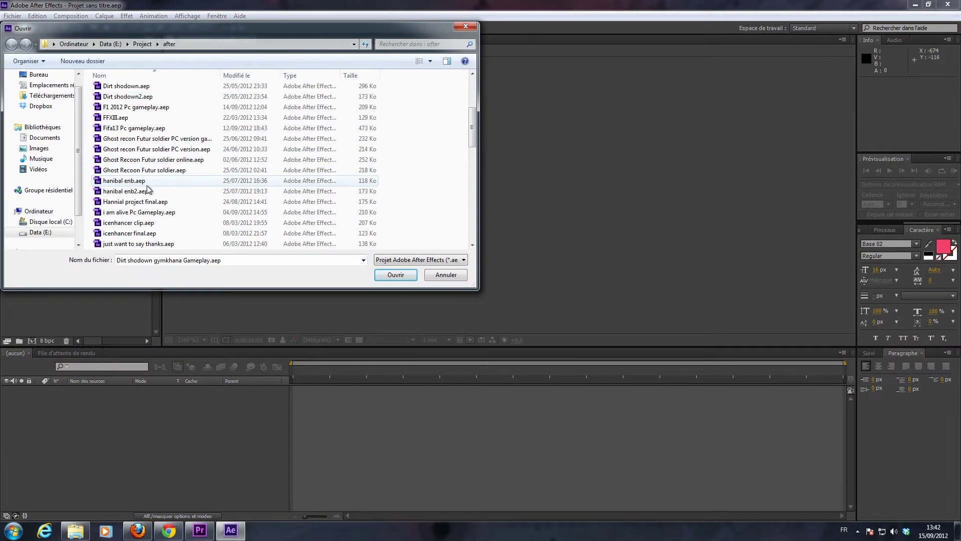
pyautogui.scroll(-5, 148, 189)
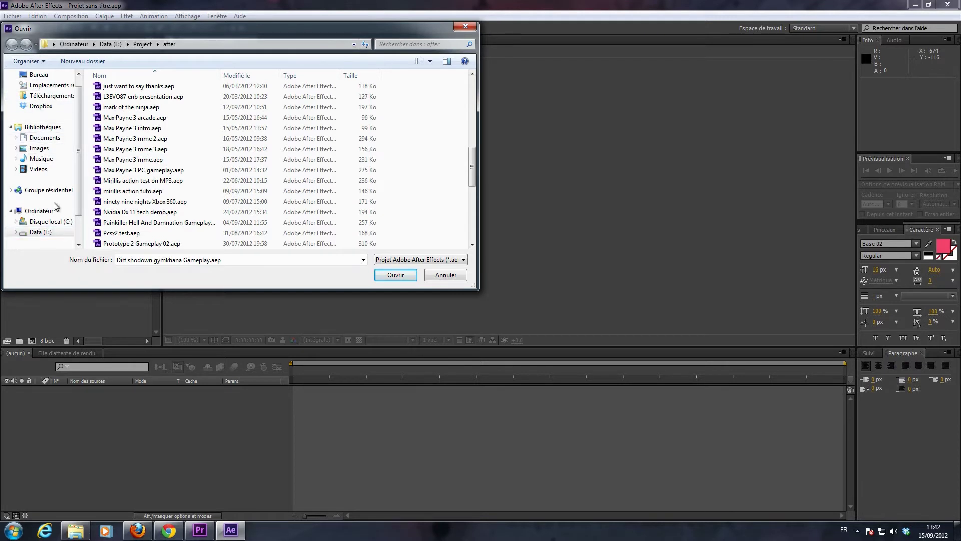
pyautogui.click(44, 137)
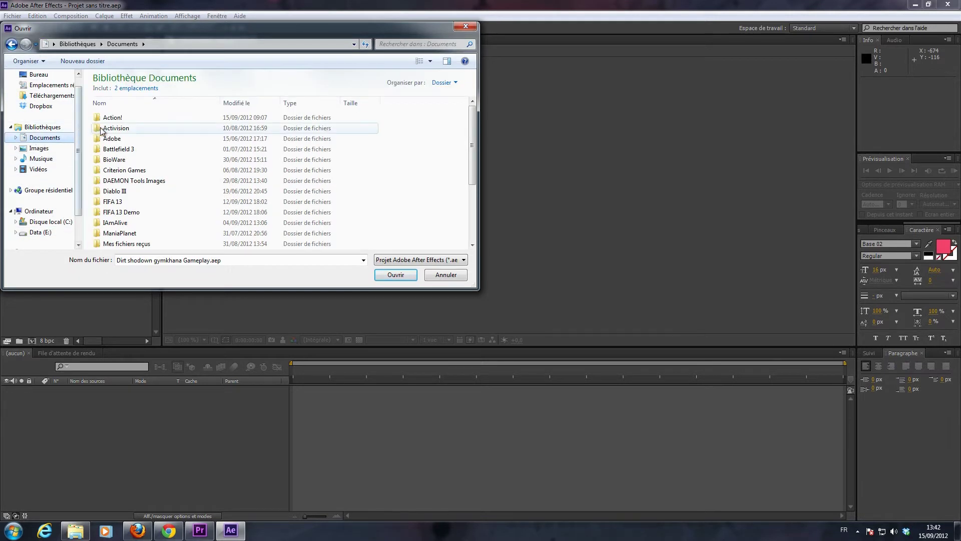
pyautogui.doubleClick(115, 139)
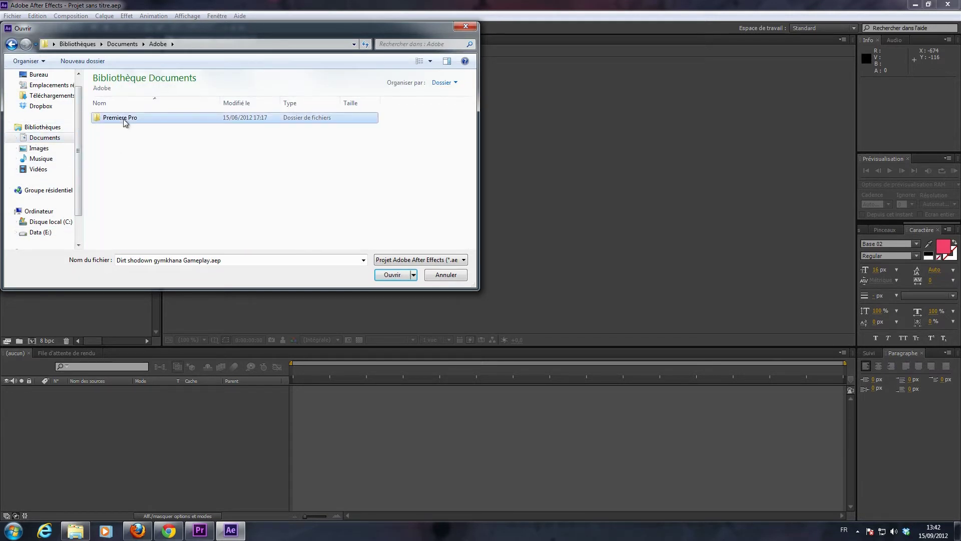
pyautogui.doubleClick(124, 119)
pyautogui.doubleClick(124, 119)
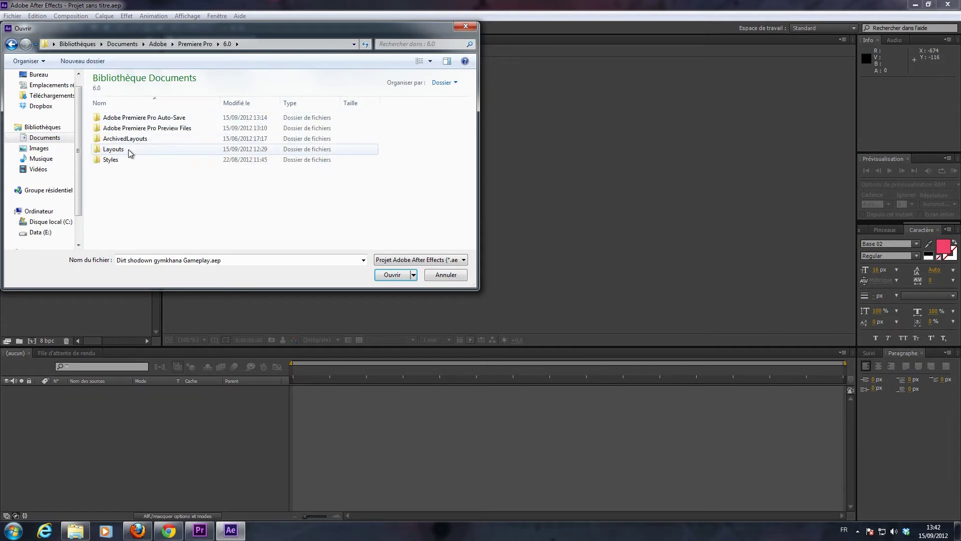
# Show all file formats, open tuto premiere.prproj and import its tuto premiere sequence.
pyautogui.click(423, 260)
pyautogui.click(403, 277)
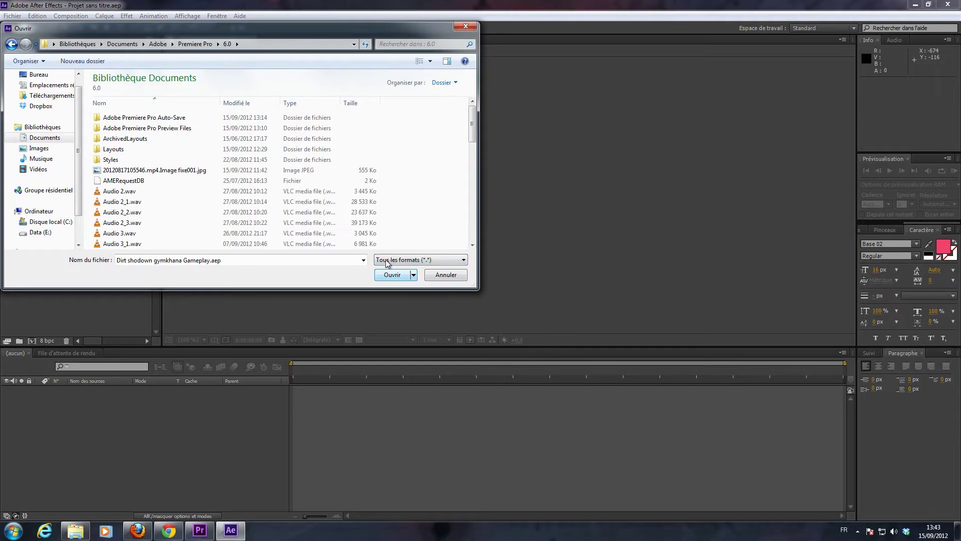
pyautogui.moveTo(472, 109); pyautogui.dragTo(474, 233)
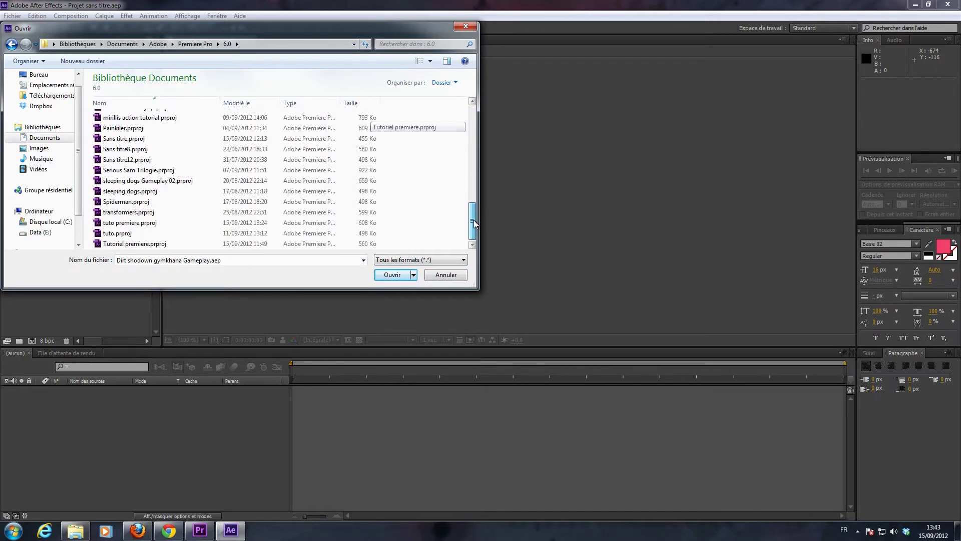
pyautogui.click(154, 227)
pyautogui.click(398, 278)
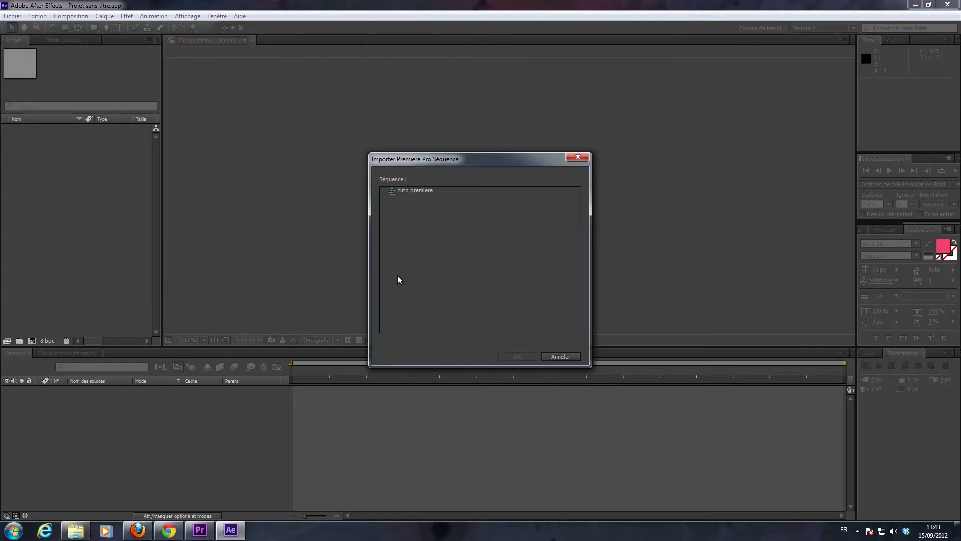
pyautogui.click(421, 193)
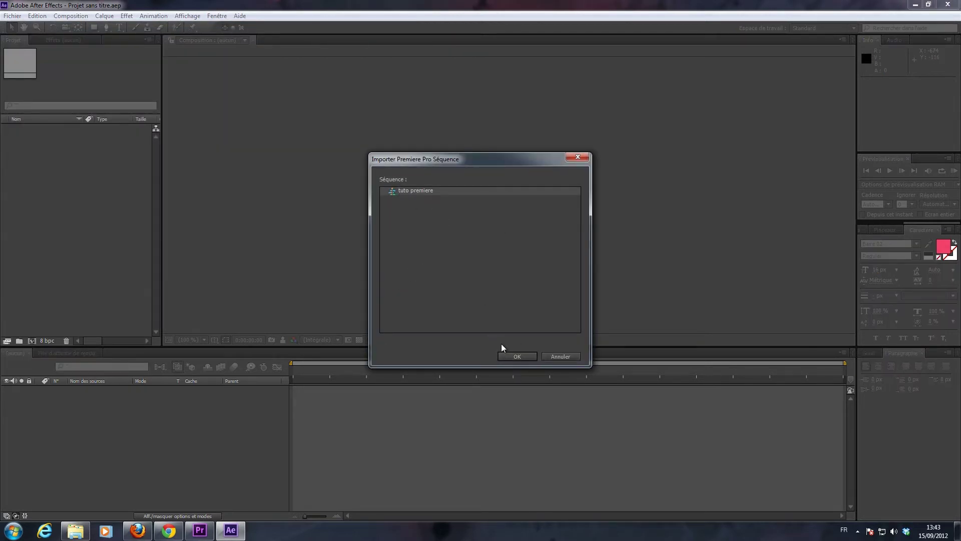
pyautogui.click(516, 356)
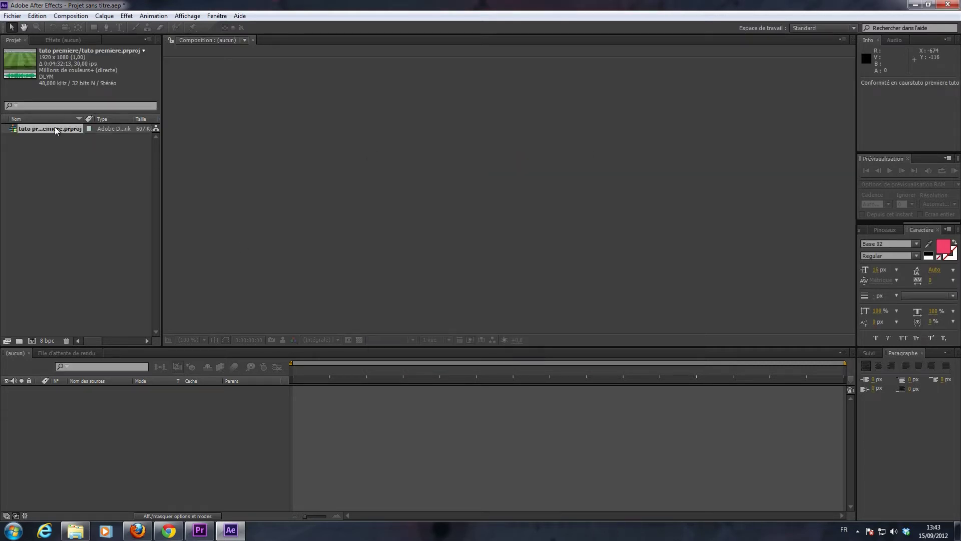
# Build a tuto premiere composition from the imported sequence and scrub through the football footage.
pyautogui.moveTo(52, 129); pyautogui.dragTo(69, 407)
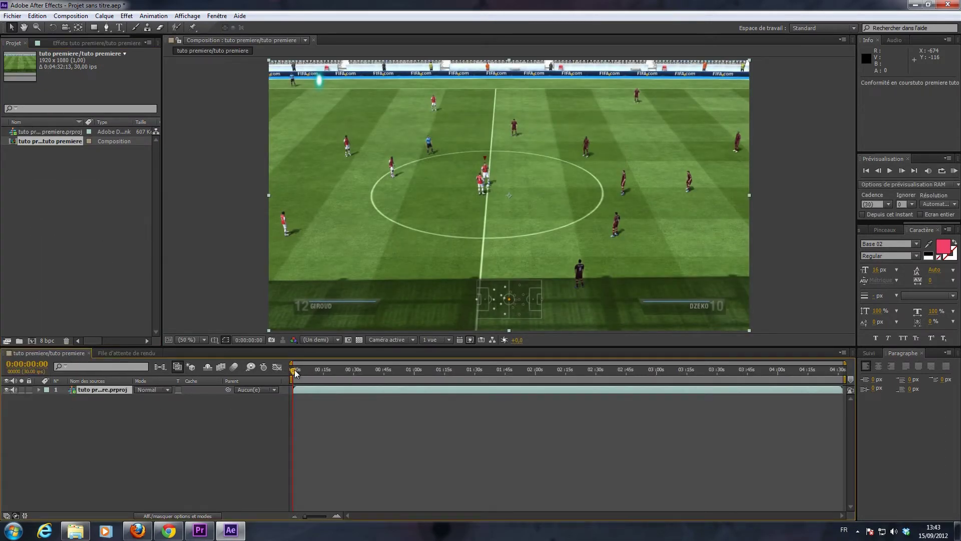
pyautogui.moveTo(295, 371); pyautogui.dragTo(442, 376)
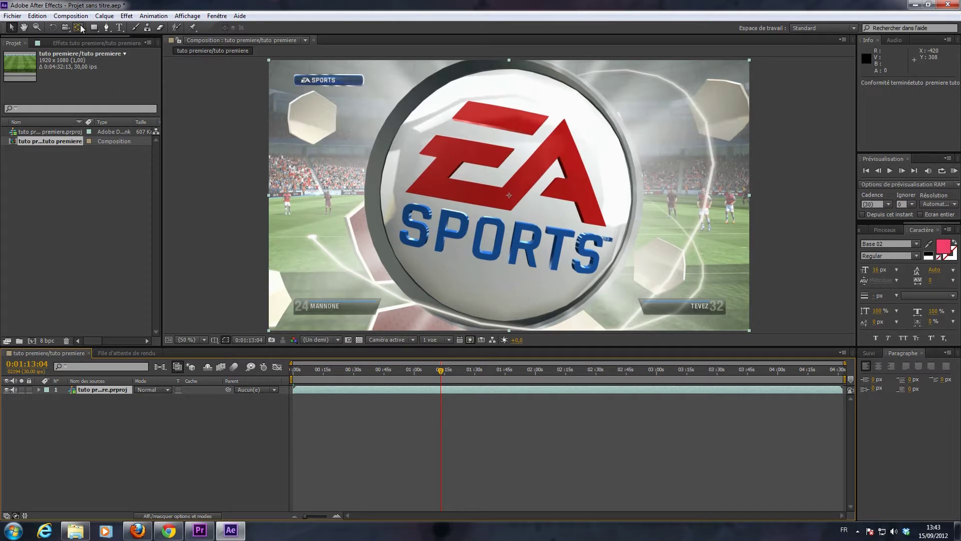
pyautogui.click(71, 16)
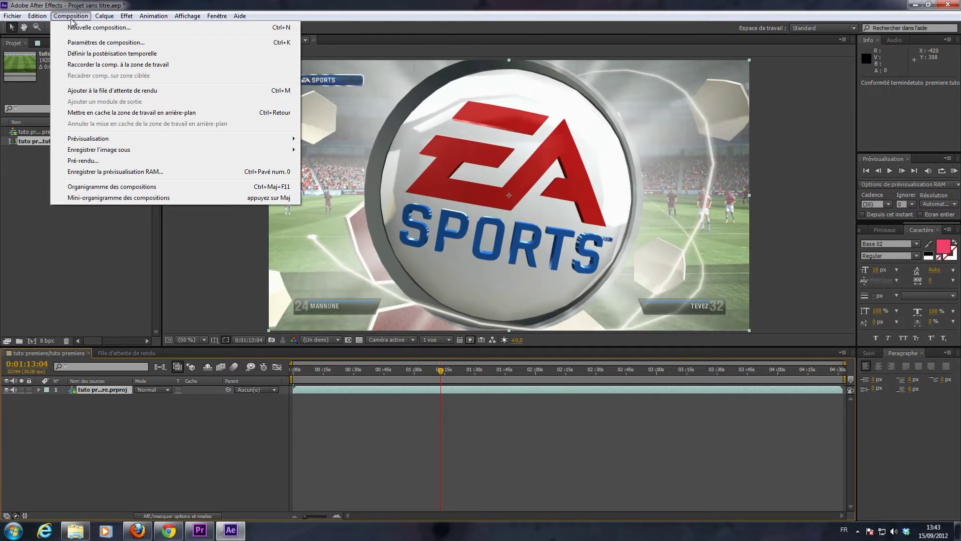
# Queue the composition for rendering with the H.264 output preset to tuto premiere-tuto premiere.mp4.
pyautogui.click(100, 91)
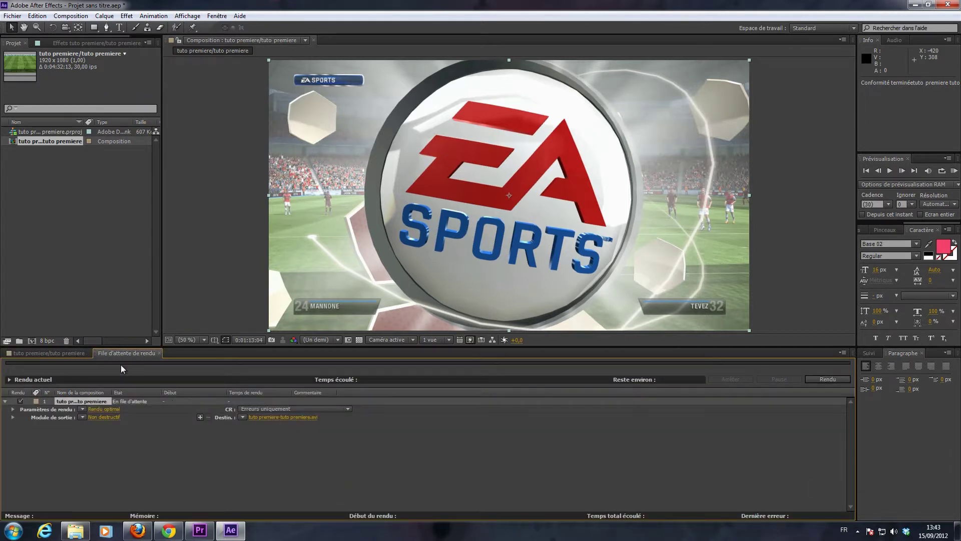
pyautogui.click(82, 418)
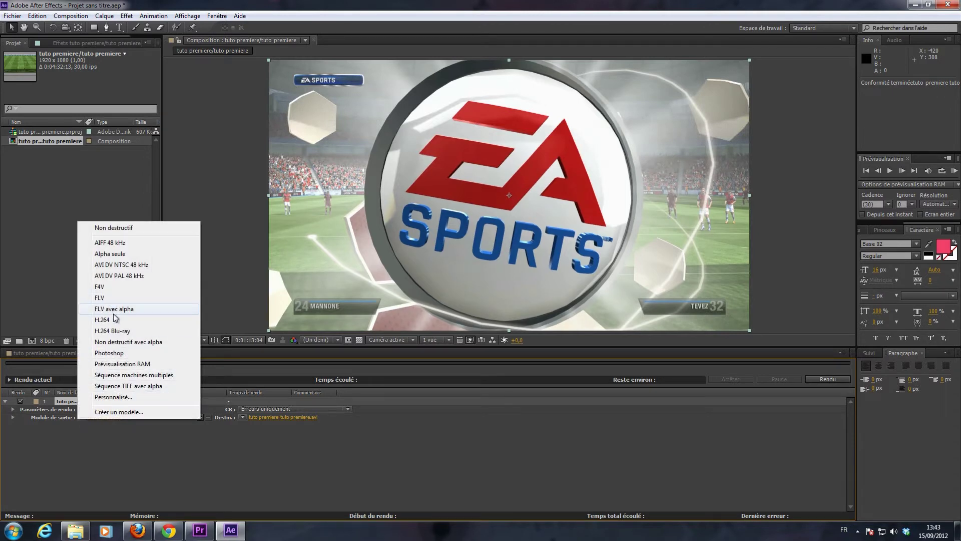
pyautogui.press('Escape')
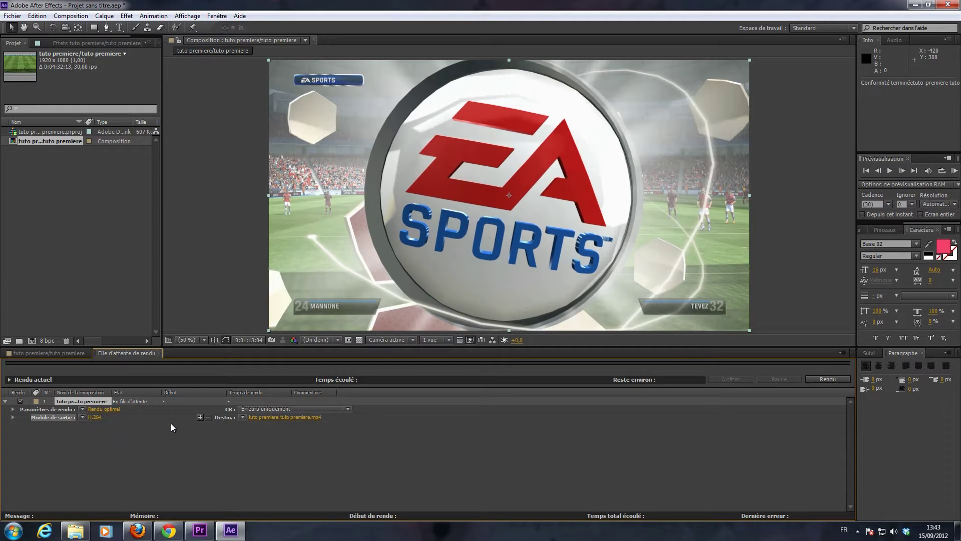
pyautogui.click(98, 417)
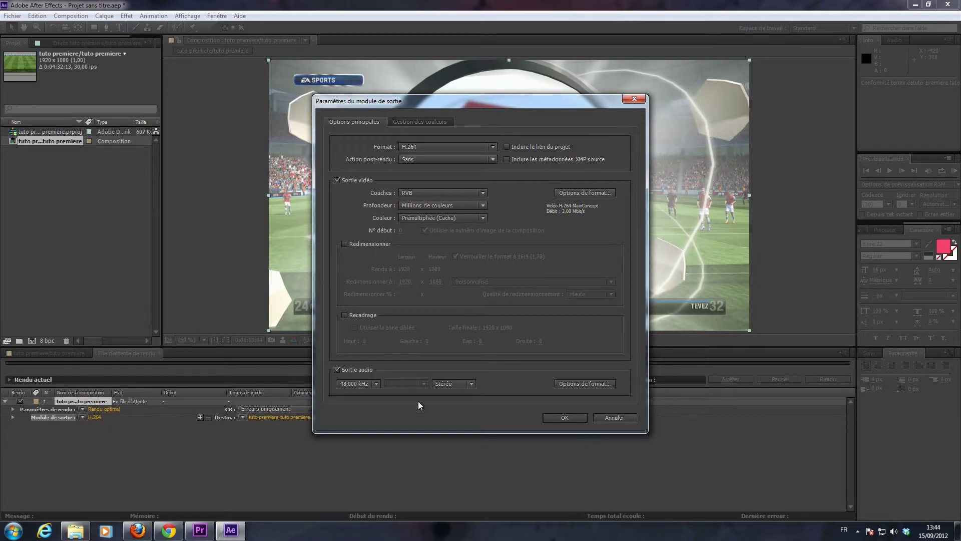
# Set the H.264 format options to an 8 Mbit/s target bitrate and confirm the output module.
pyautogui.click(575, 194)
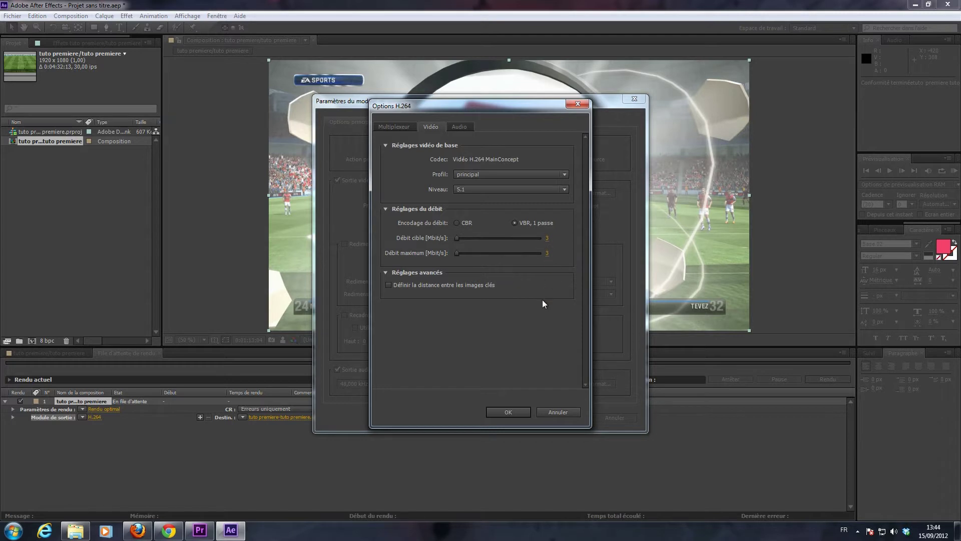
pyautogui.click(547, 241)
pyautogui.write('8')
pyautogui.press('Return')
pyautogui.click(513, 415)
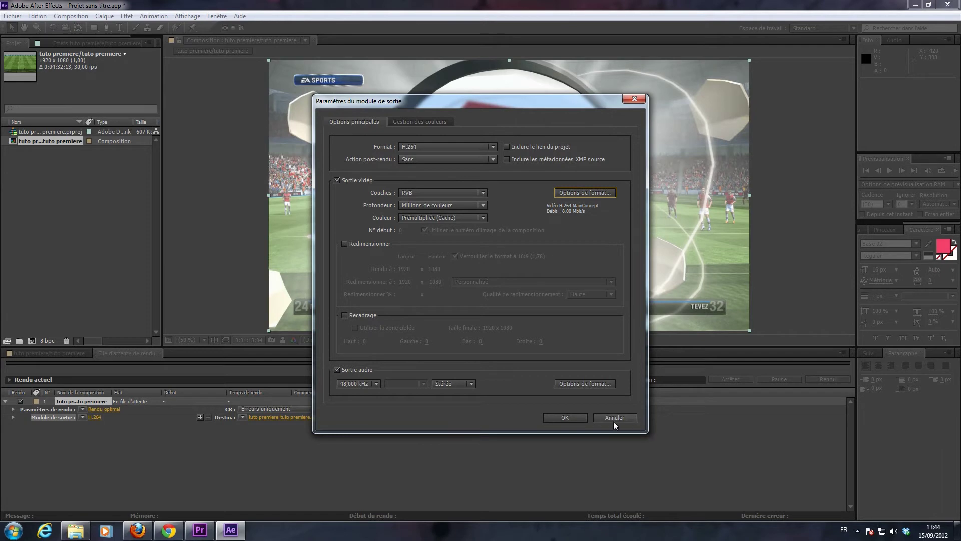
pyautogui.click(564, 421)
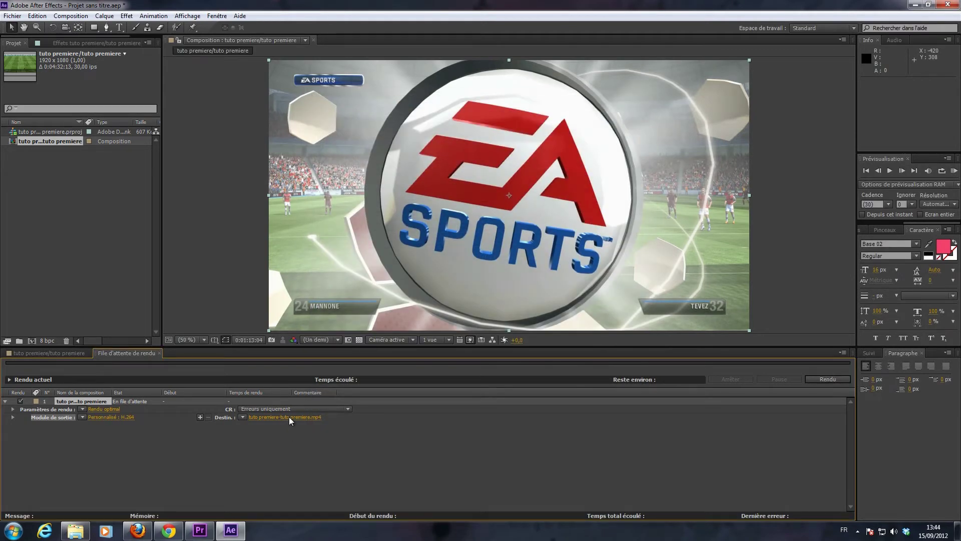
# Rename the render output file to tuto premiere.mp4 and save the destination.
pyautogui.click(289, 416)
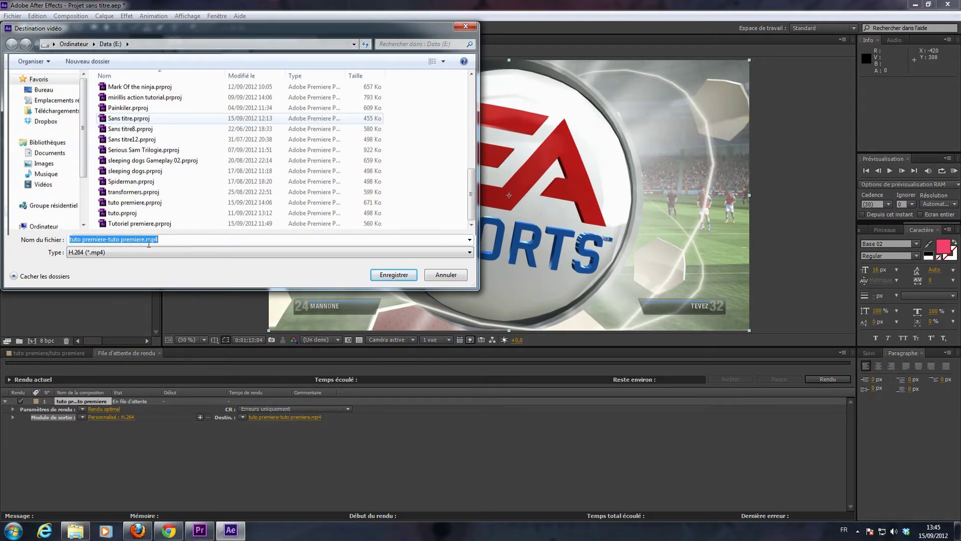
pyautogui.moveTo(145, 240); pyautogui.dragTo(106, 239)
pyautogui.press('BackSpace')
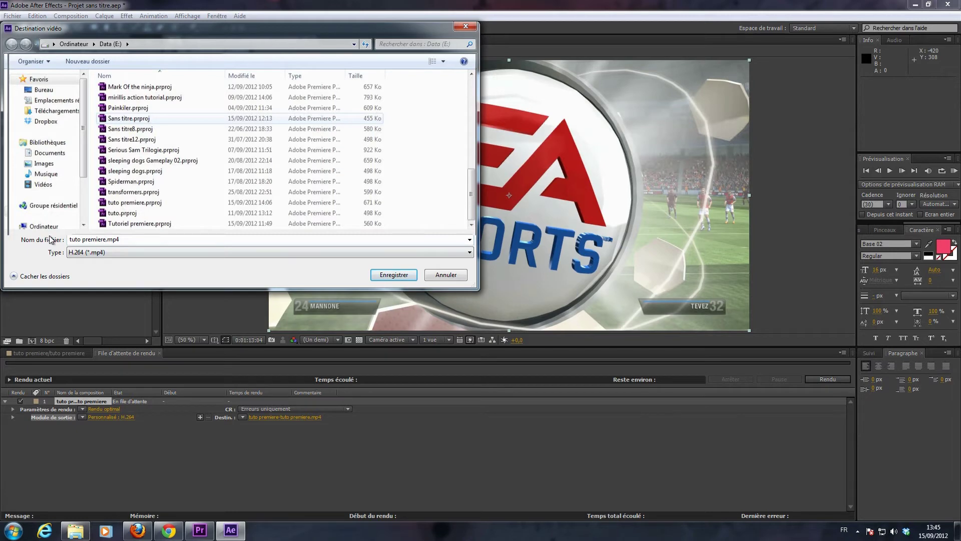
pyautogui.click(404, 279)
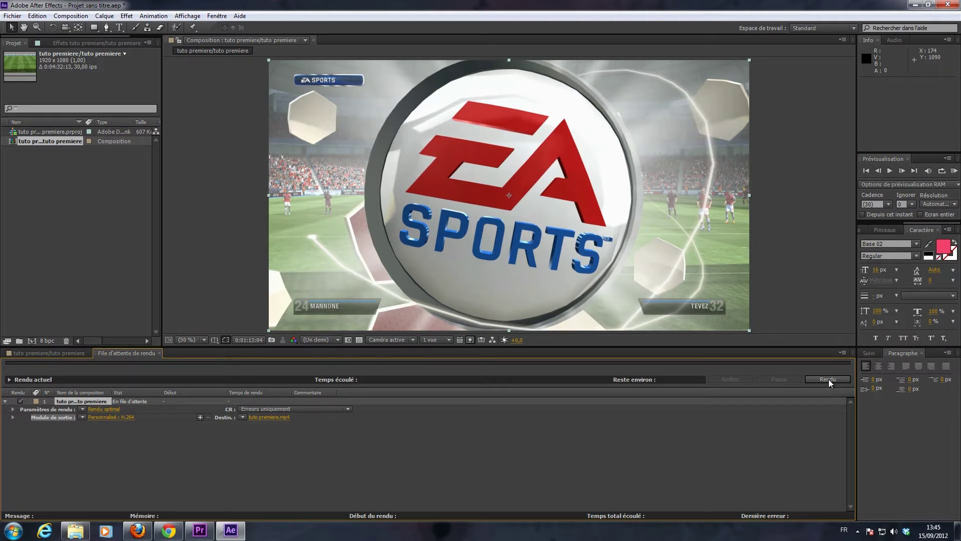
# Render tuto premiere.mp4 and let it finish, taking 5 min 24 sec.
pyautogui.click(828, 379)
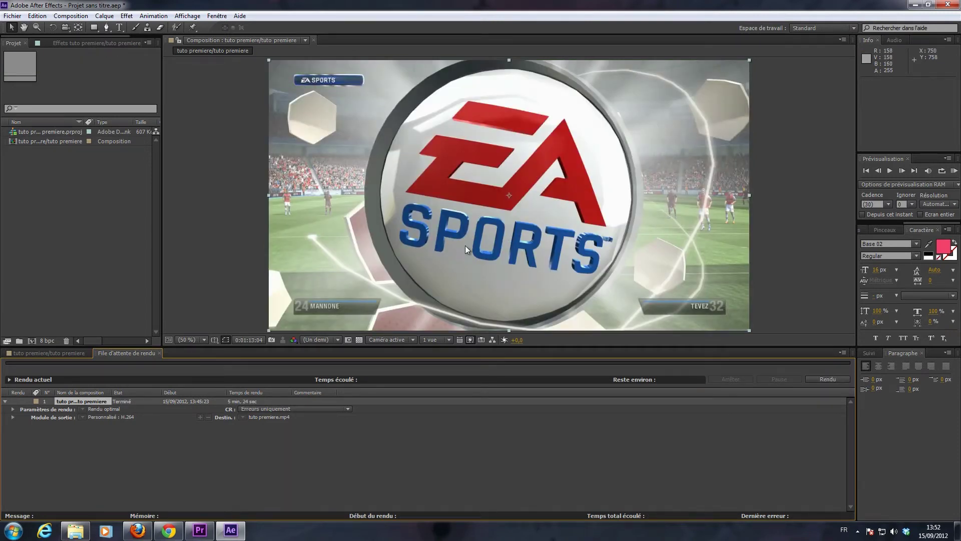
# Compare the sizes of tuto premiere.avi (23,7 Go) and tuto premiere.mp4 (266 Mo), then play the MP4 in VLC.
pyautogui.click(916, 6)
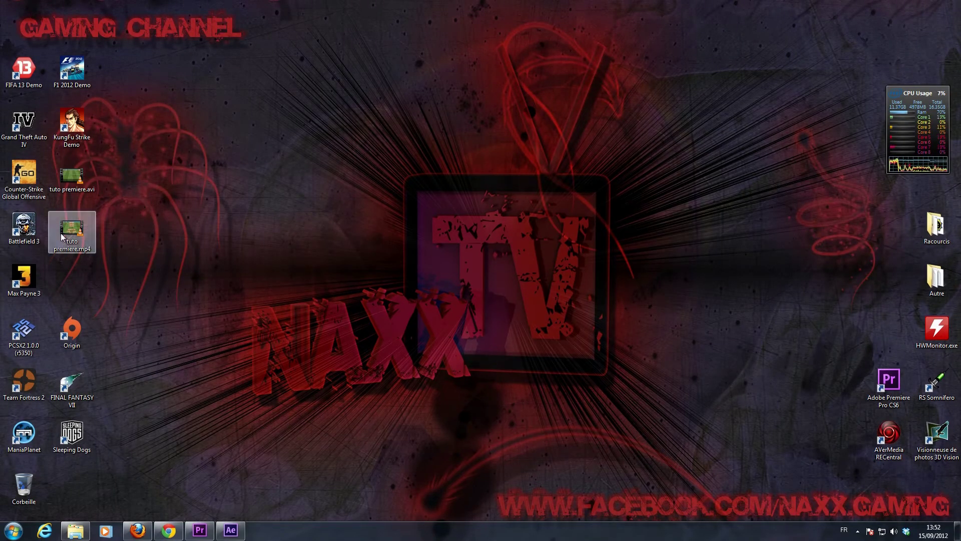
pyautogui.rightClick(62, 175)
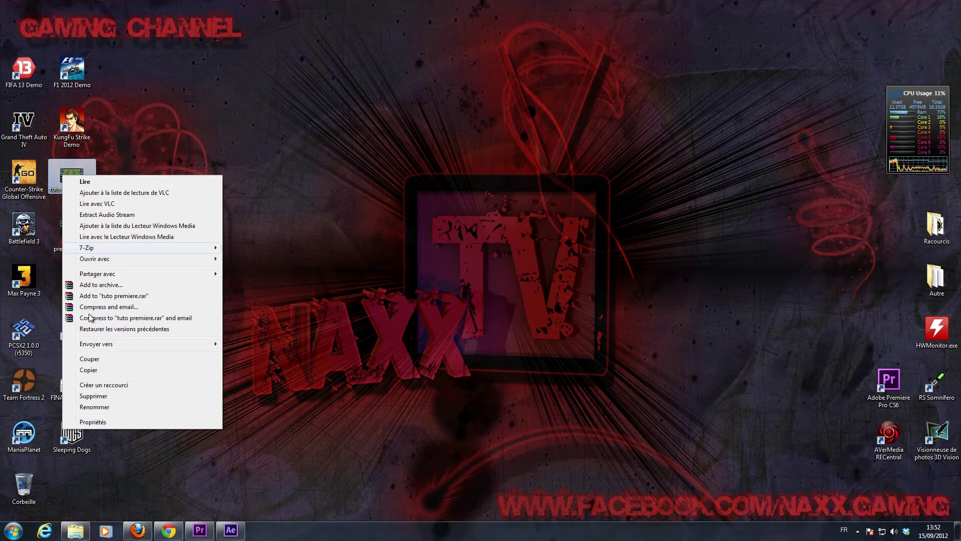
pyautogui.click(90, 422)
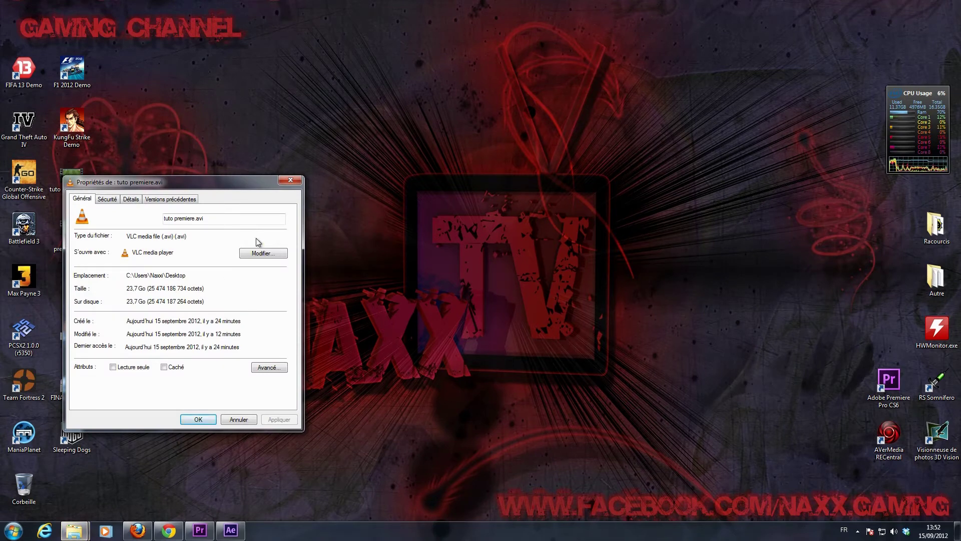
pyautogui.click(296, 183)
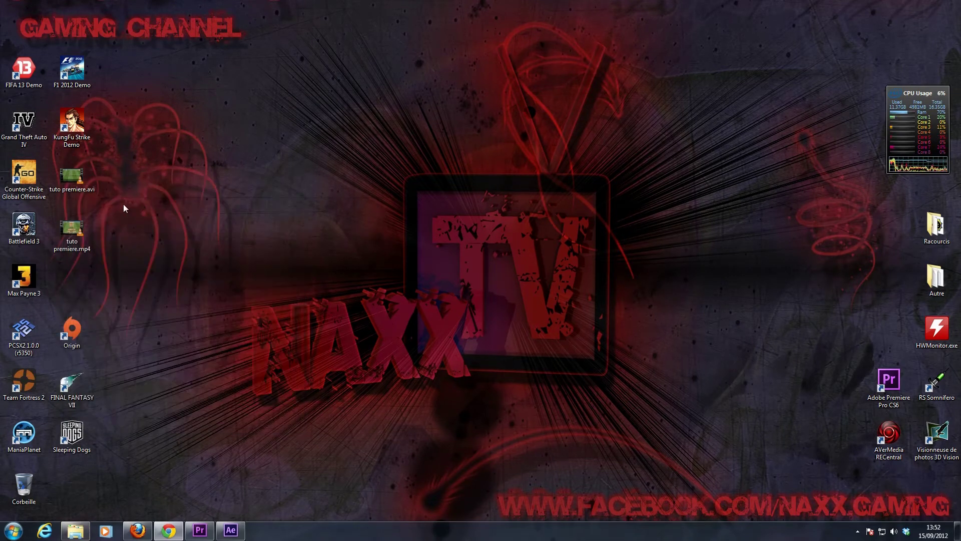
pyautogui.rightClick(67, 230)
pyautogui.click(110, 442)
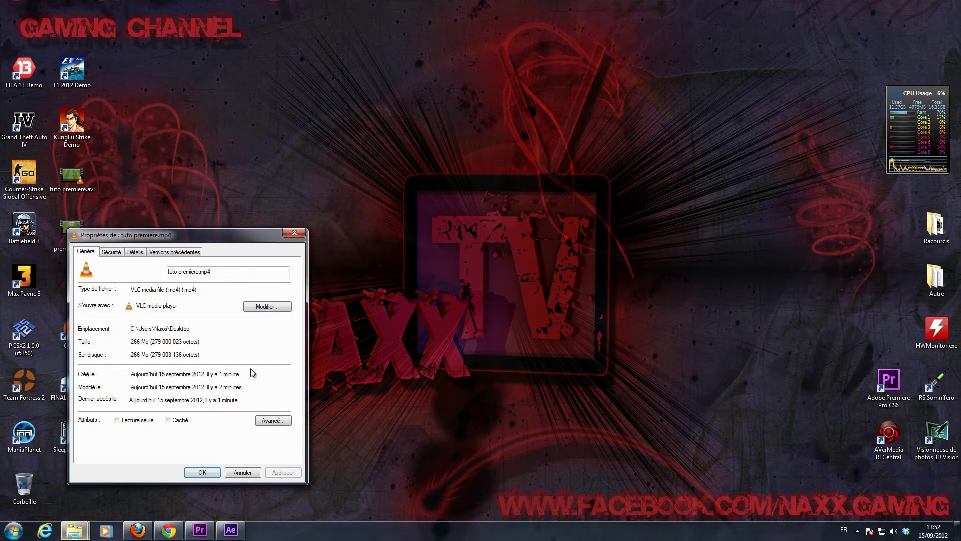
pyautogui.click(294, 234)
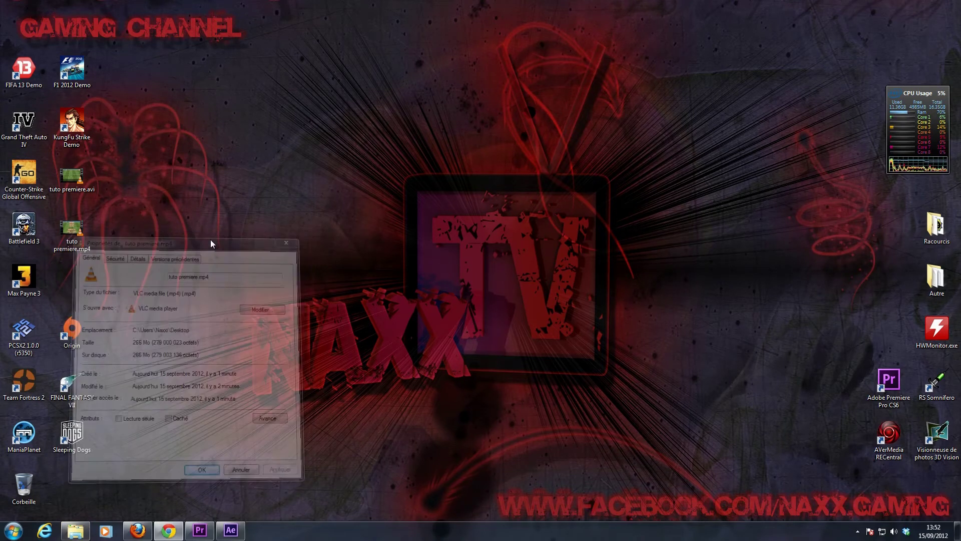
pyautogui.doubleClick(73, 229)
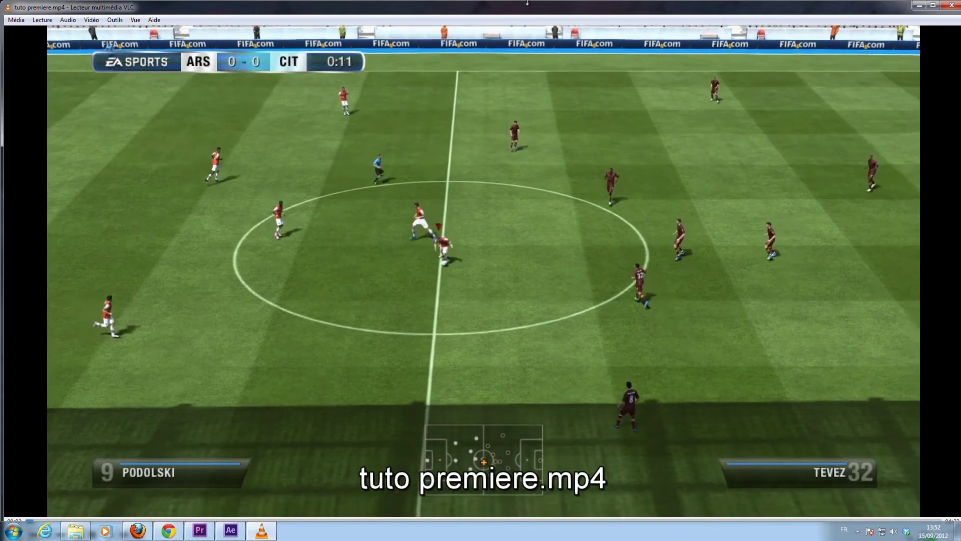
# Watch tuto premiere.mp4 full screen in VLC, exit full screen and close the player.
pyautogui.press('f')
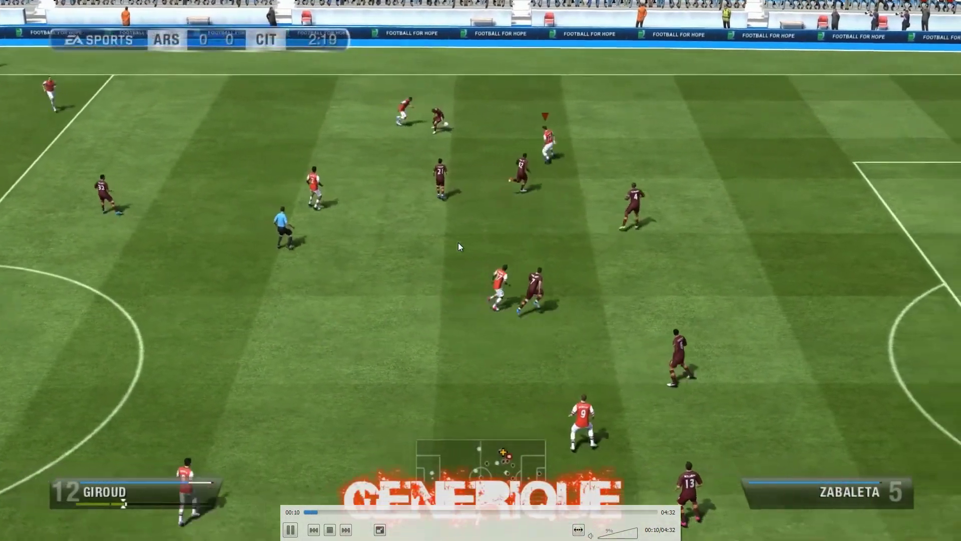
pyautogui.doubleClick(451, 239)
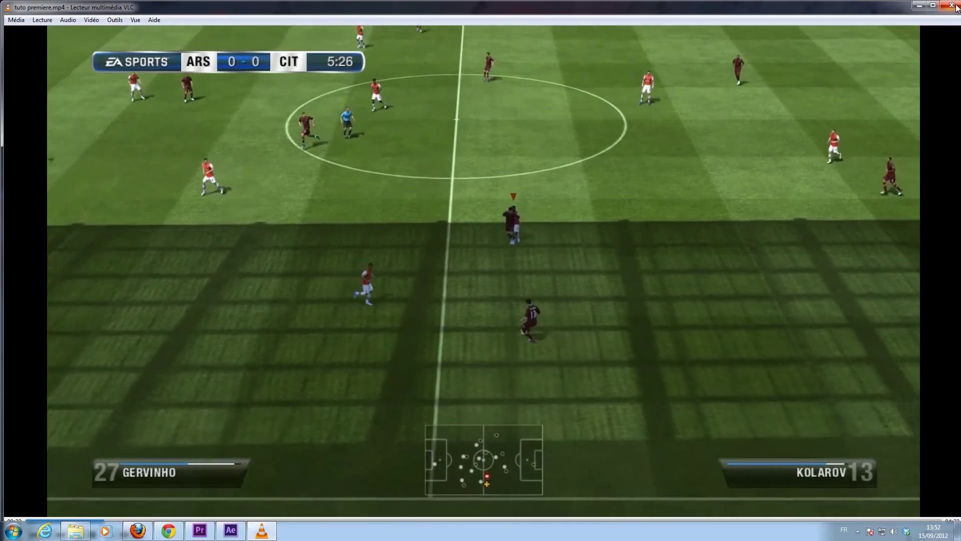
pyautogui.click(957, 7)
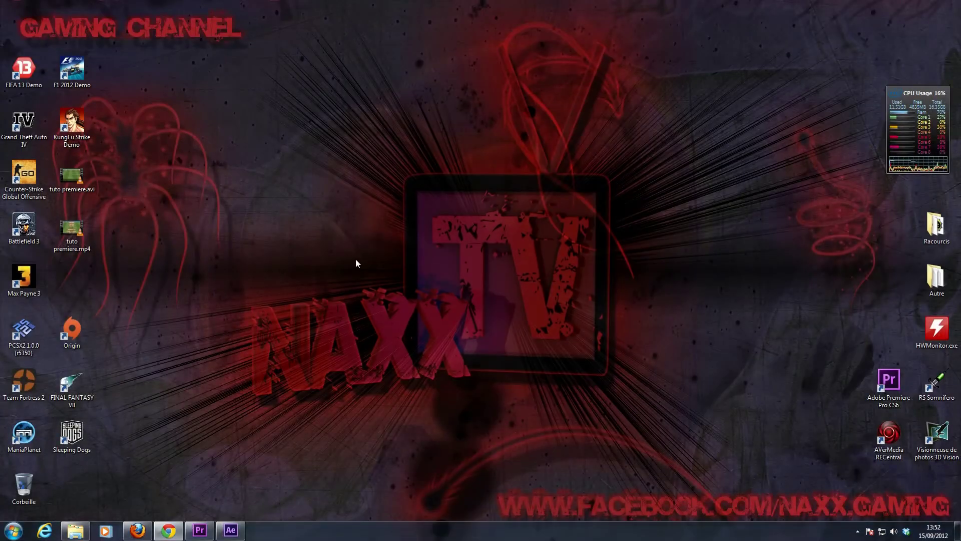
# Close the render queue and the project without saving, then shrink the After Effects window.
pyautogui.click(242, 530)
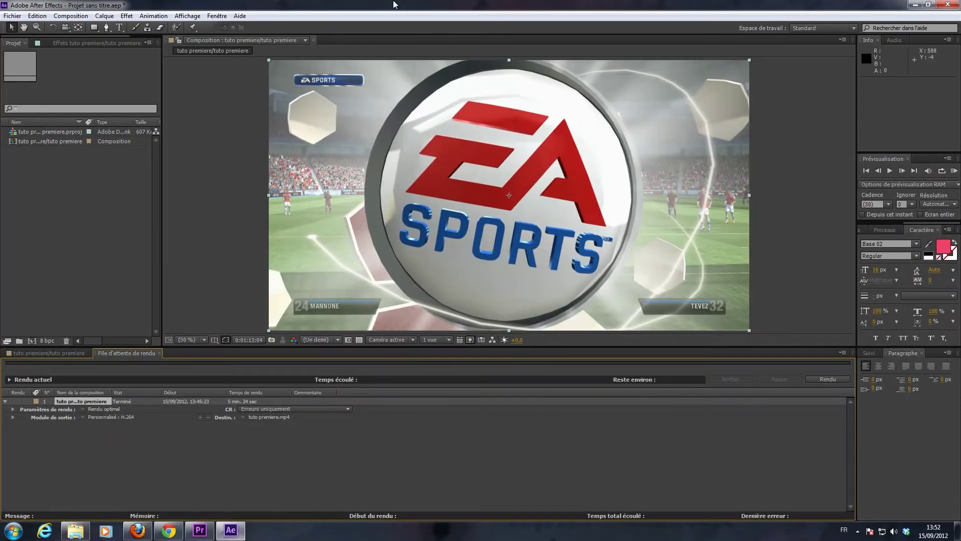
pyautogui.click(12, 16)
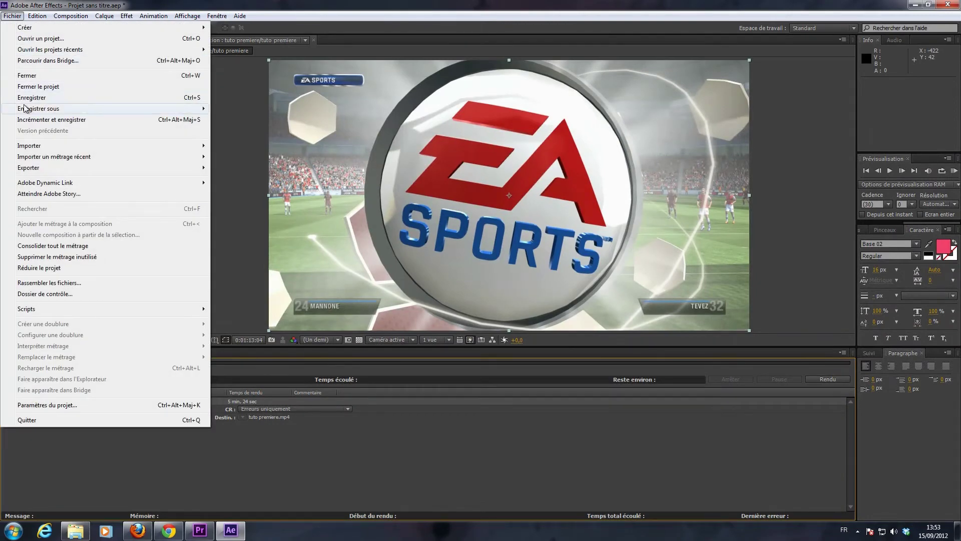
pyautogui.click(33, 77)
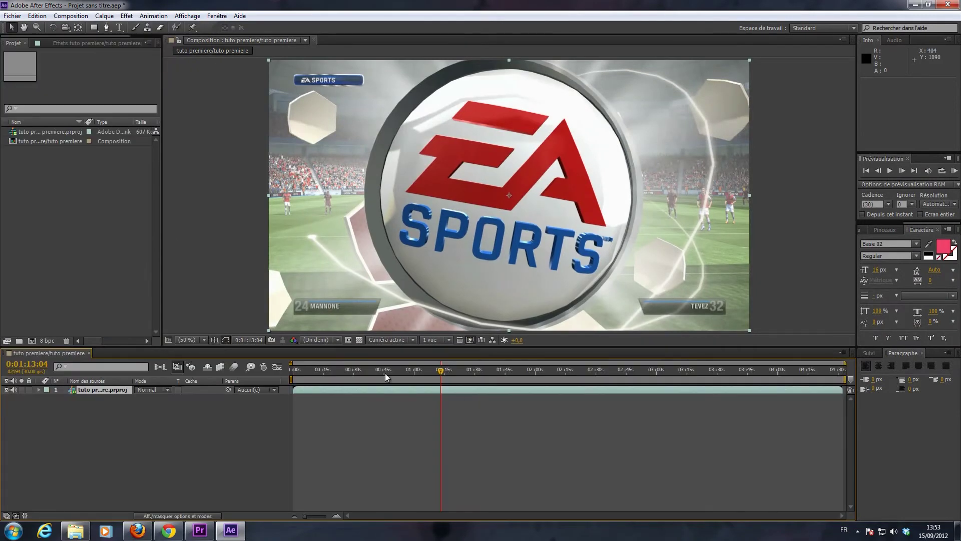
pyautogui.click(12, 16)
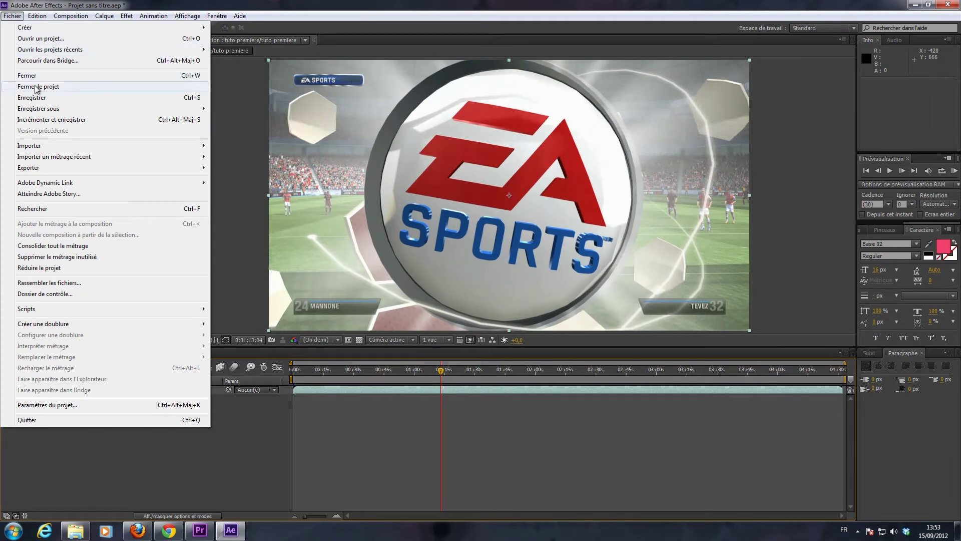
pyautogui.click(36, 88)
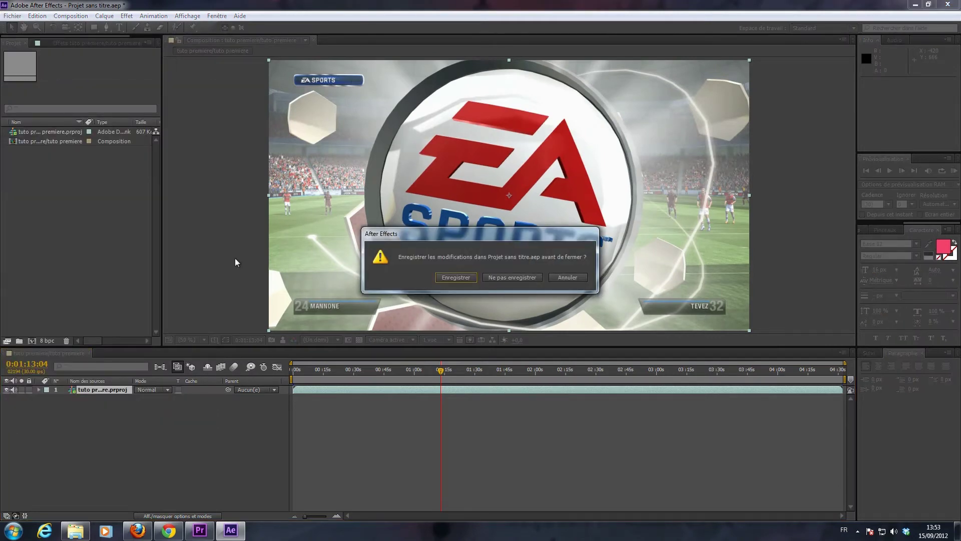
pyautogui.click(514, 277)
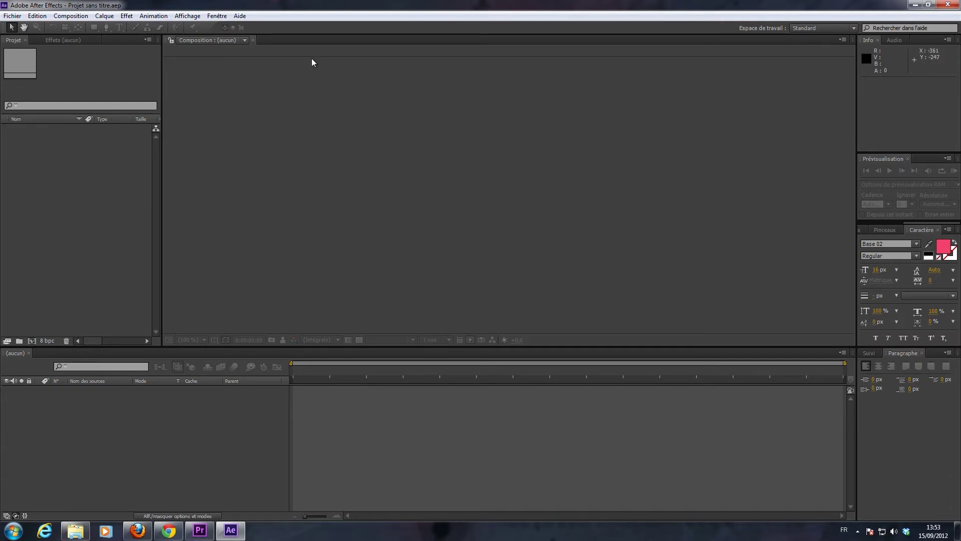
pyautogui.doubleClick(245, 5)
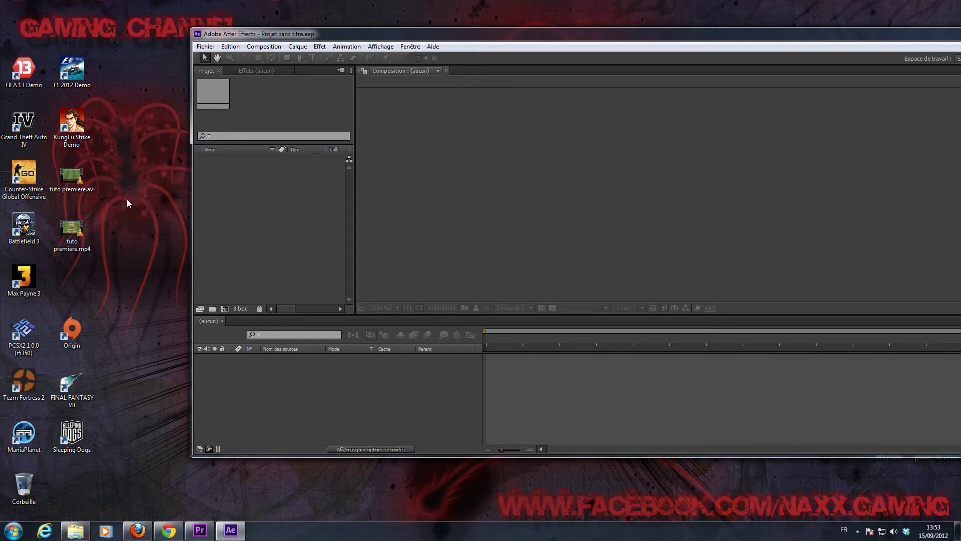
# Import tuto premiere.avi from the desktop and build a tuto premiere composition from it.
pyautogui.click(71, 180)
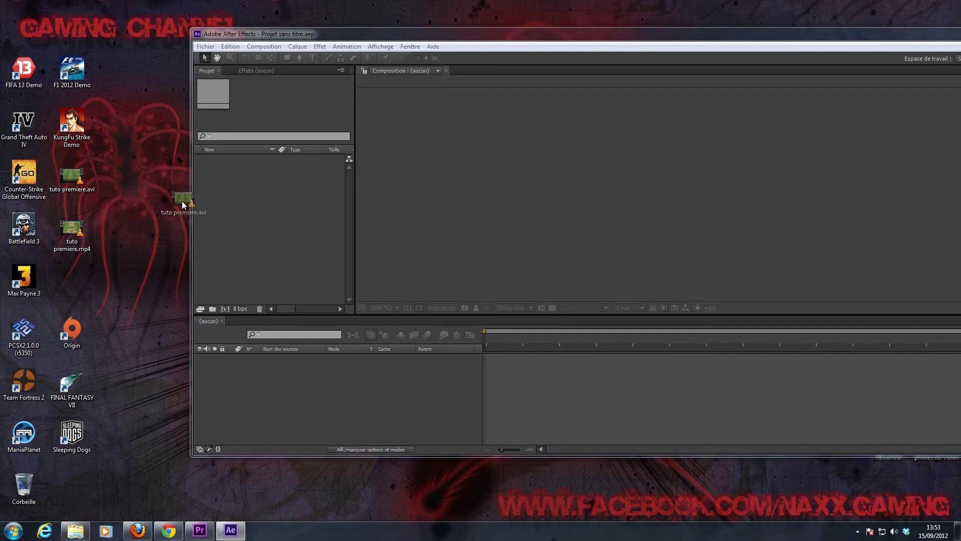
pyautogui.moveTo(182, 201); pyautogui.dragTo(236, 191)
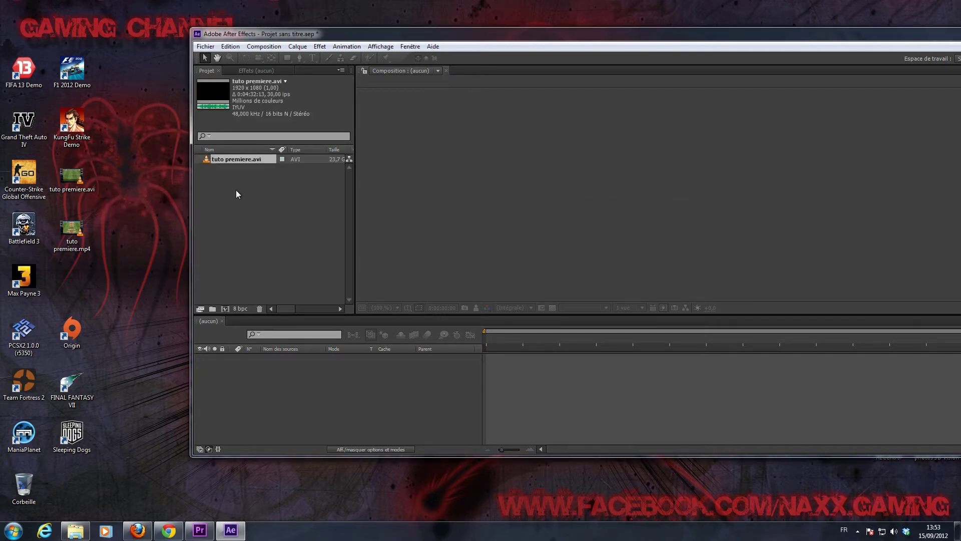
pyautogui.moveTo(671, 37); pyautogui.dragTo(547, 23)
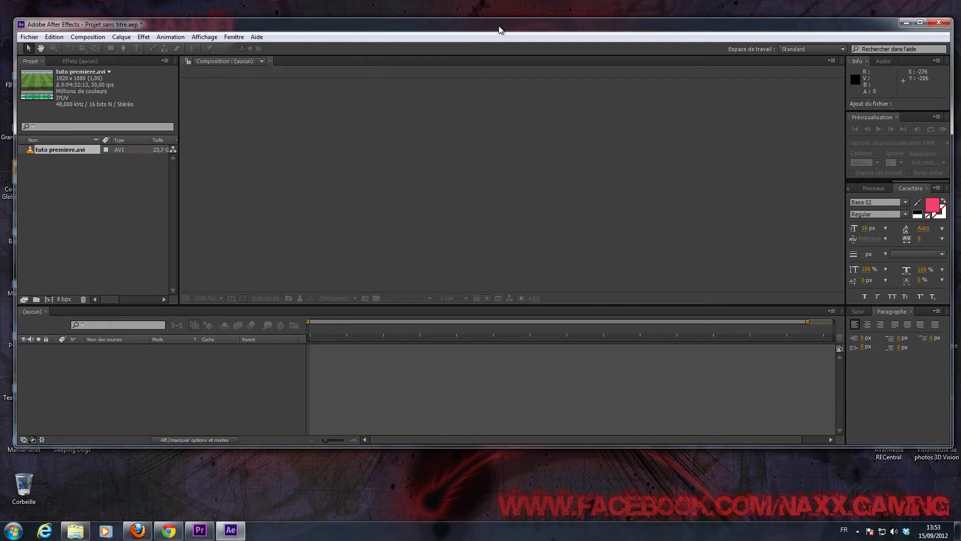
pyautogui.doubleClick(502, 27)
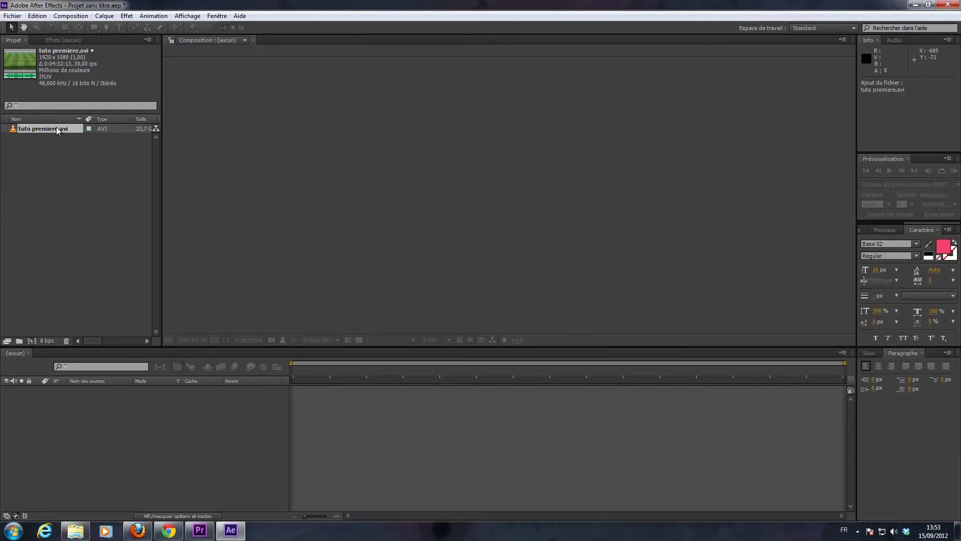
pyautogui.moveTo(56, 129); pyautogui.dragTo(65, 415)
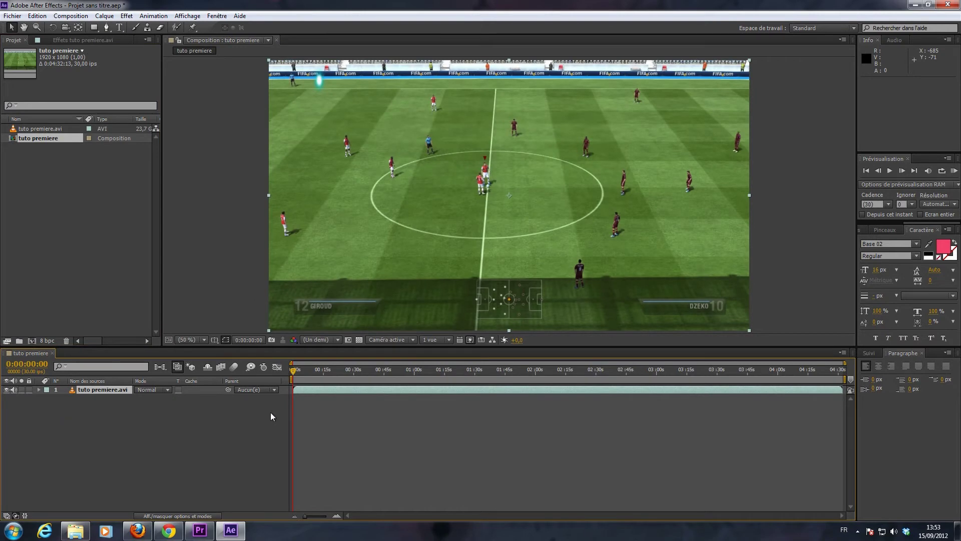
pyautogui.moveTo(295, 373)
pyautogui.mouseDown()
pyautogui.moveTo(405, 382)
pyautogui.moveTo(290, 383)
pyautogui.mouseUp()
# Queue the tuto premiere composition for rendering with H.264 as the output format.
pyautogui.click(70, 17)
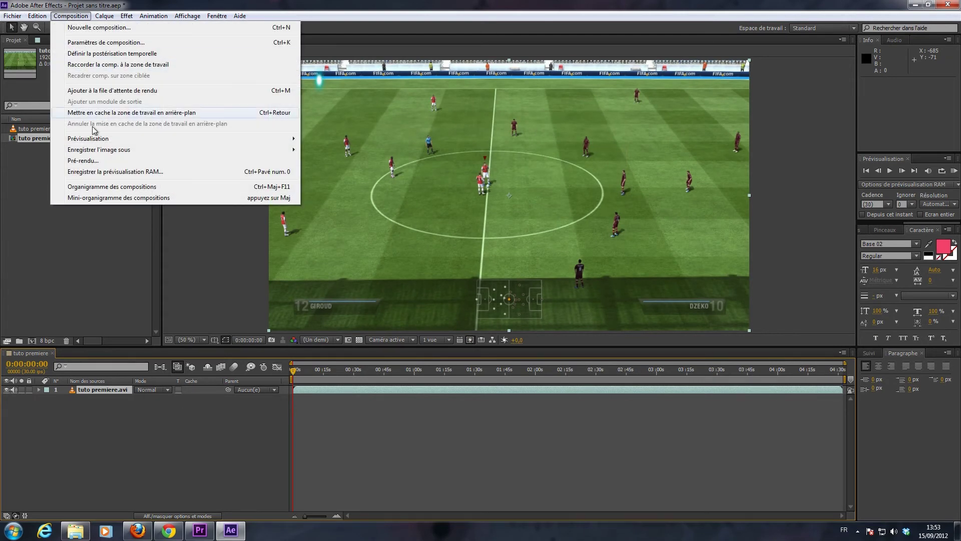
pyautogui.click(112, 91)
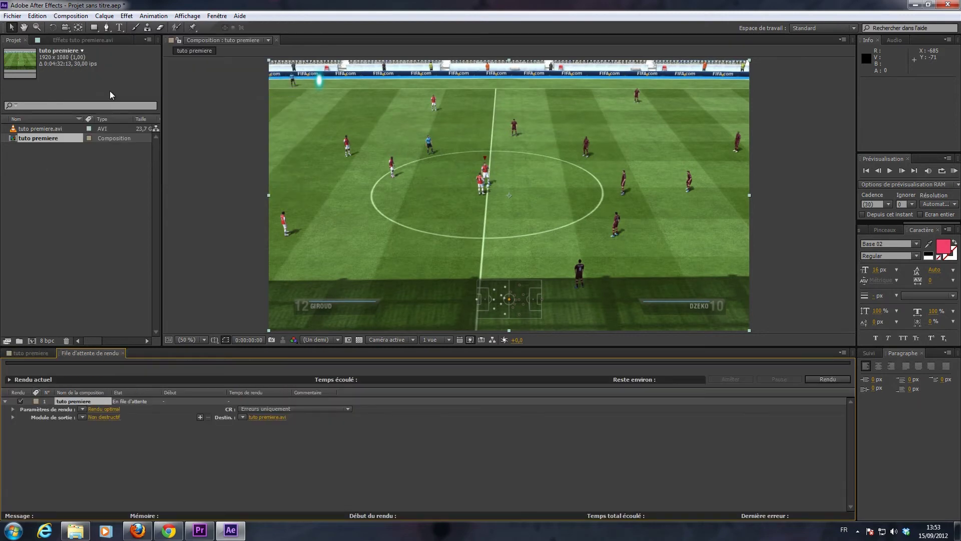
pyautogui.click(89, 418)
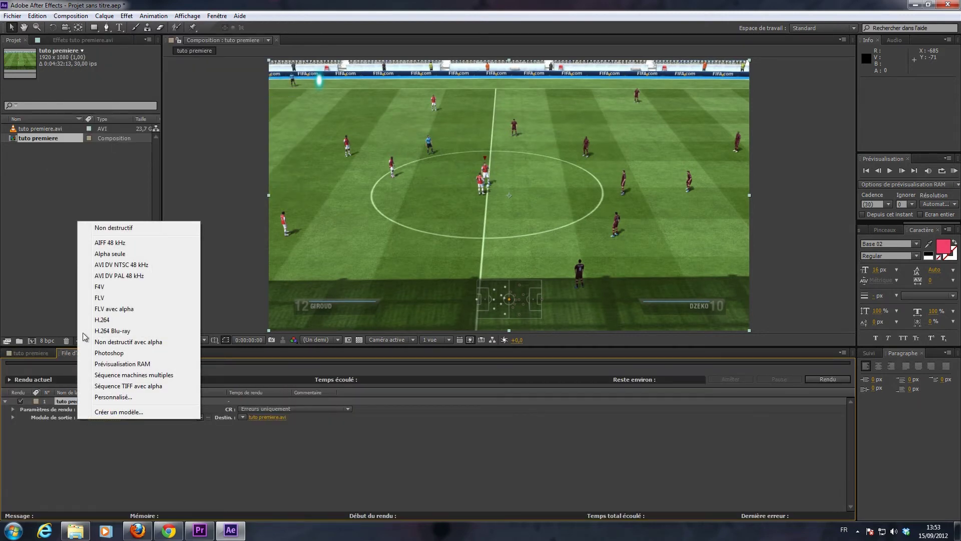
pyautogui.click(115, 320)
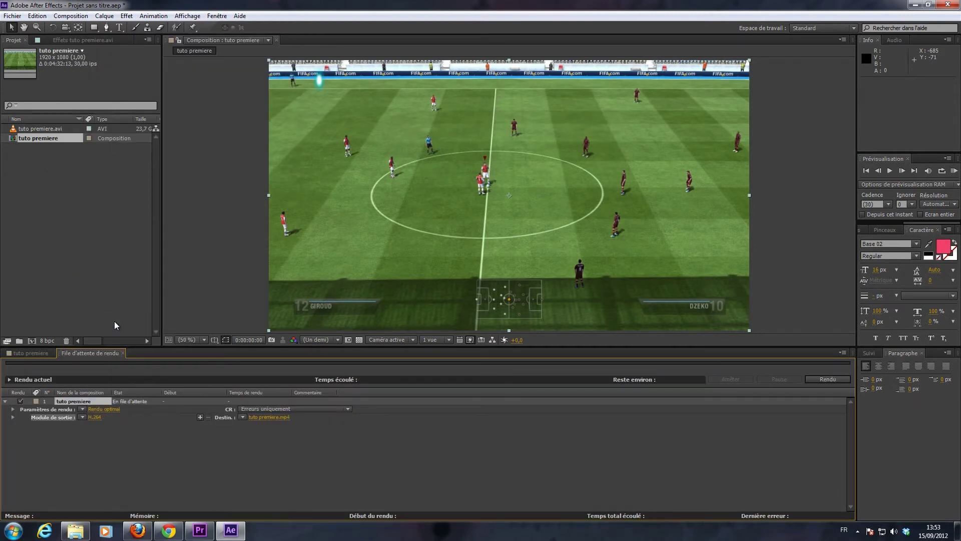
# Adjust the video bitrate in the H.264 format options and confirm the output module settings.
pyautogui.click(95, 418)
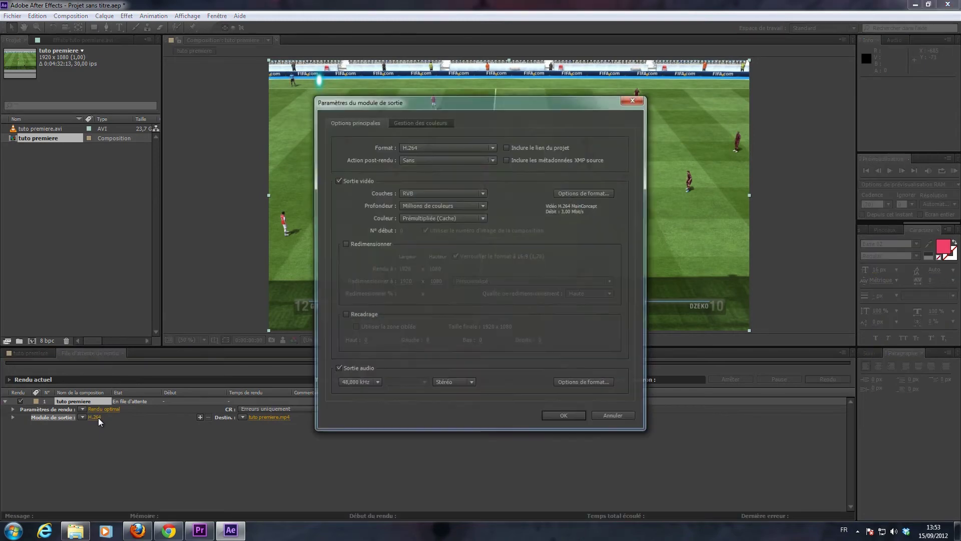
pyautogui.click(581, 194)
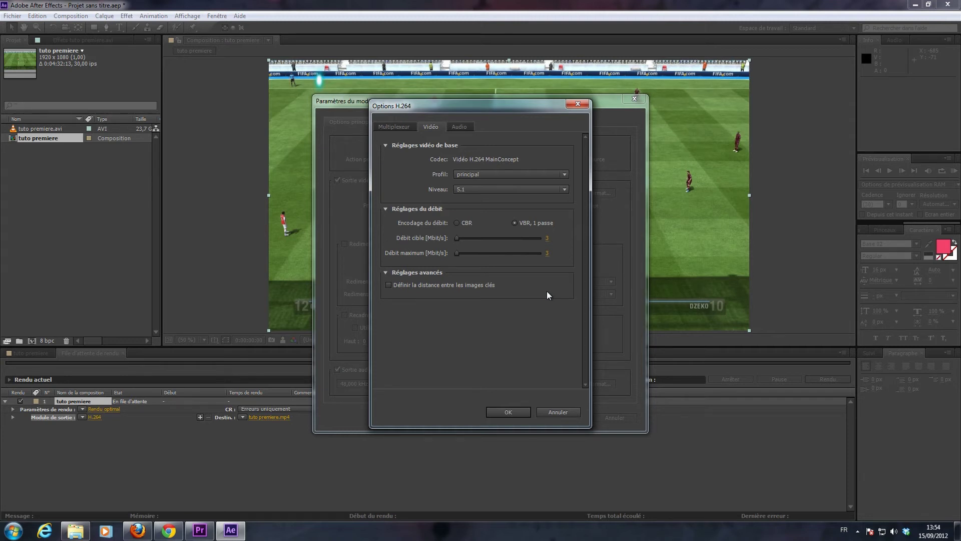
pyautogui.click(500, 412)
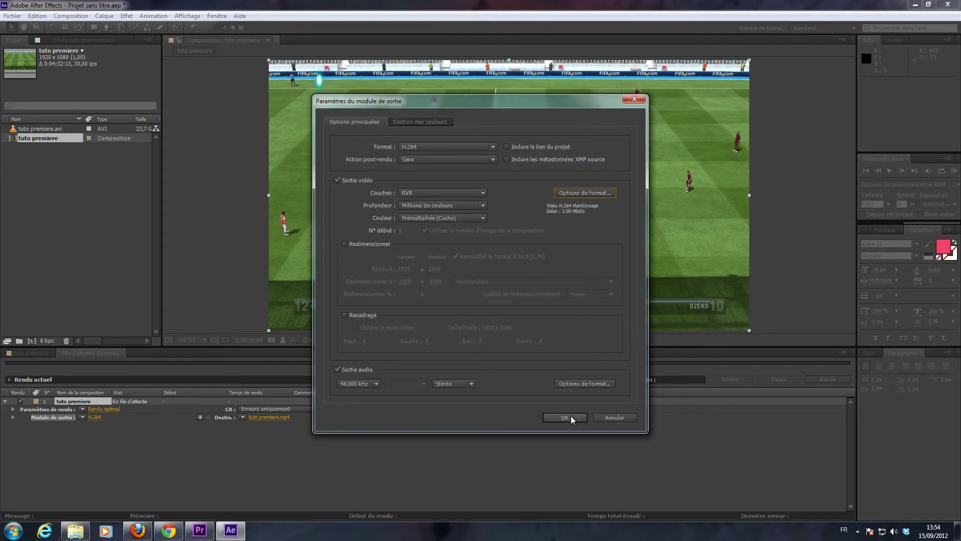
pyautogui.click(564, 417)
# Name the output file 'tuto premiere (3mbs).mp4' and render the queue.
pyautogui.click(270, 419)
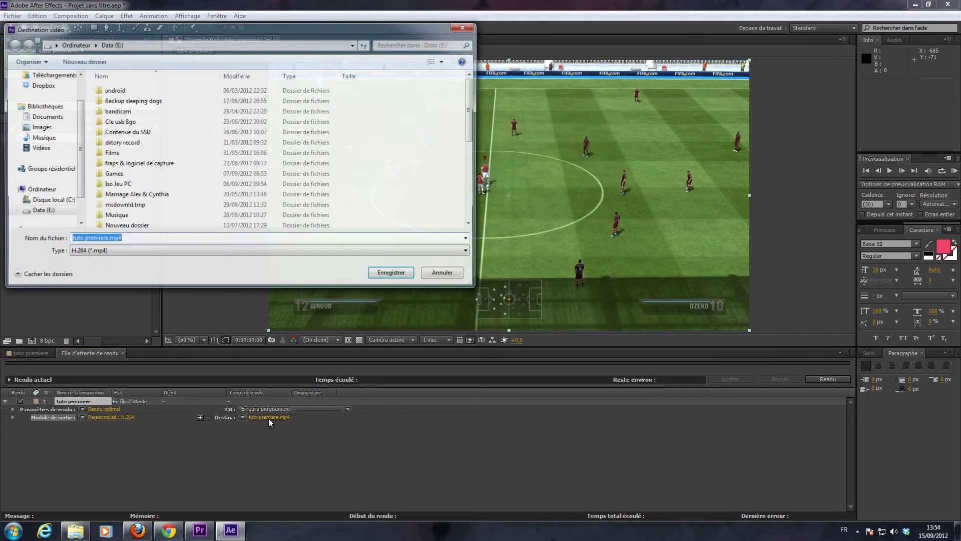
pyautogui.click(104, 239)
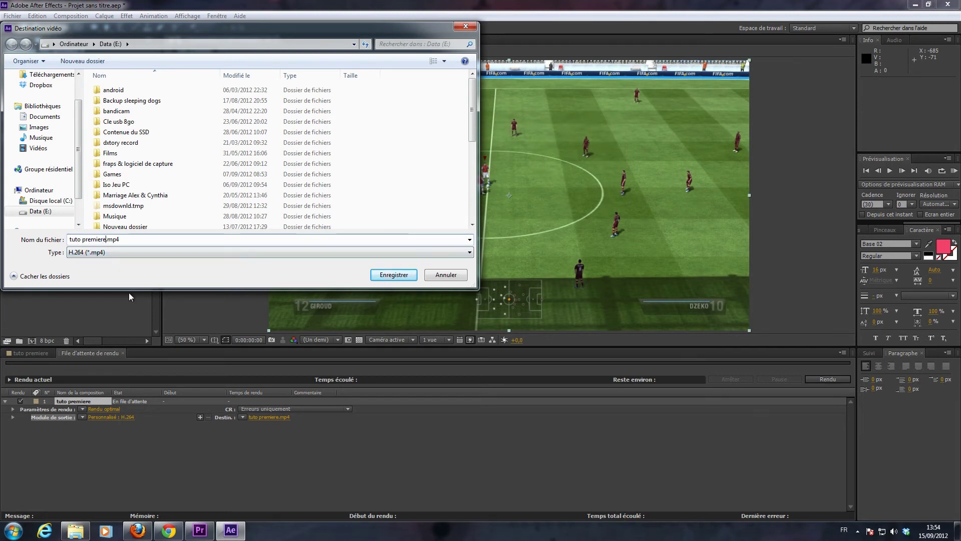
pyautogui.write('(3m')
pyautogui.write('bs')
pyautogui.click(393, 275)
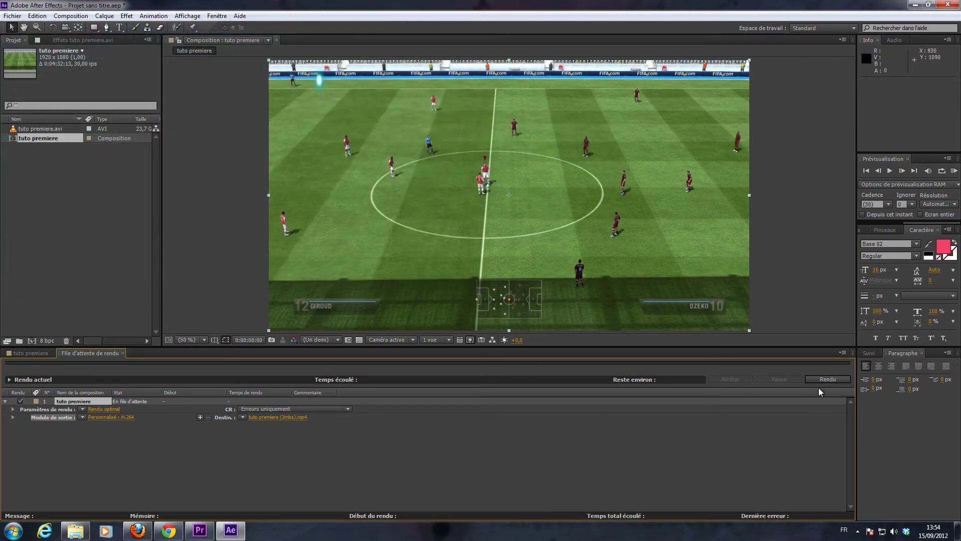
pyautogui.click(827, 380)
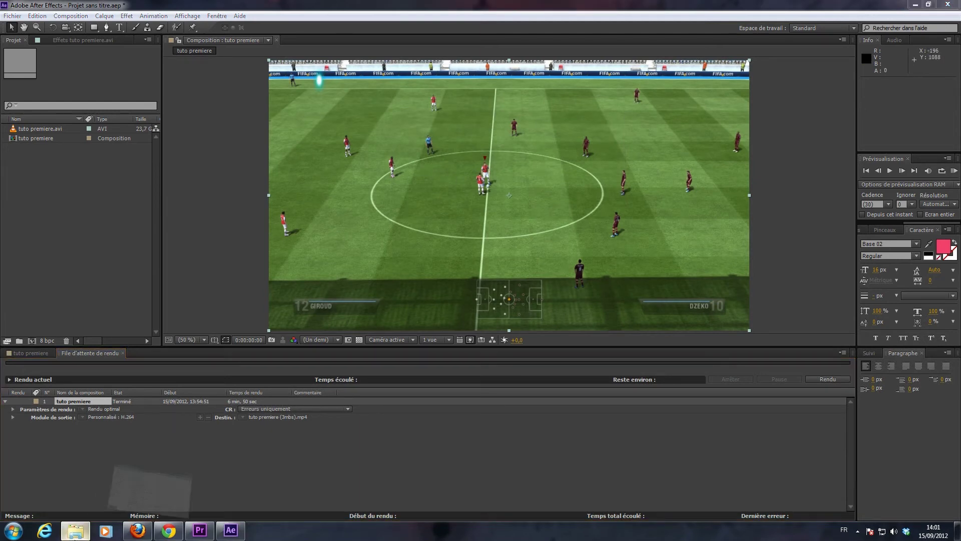
# Copy the rendered tuto premiere (3mbs).mp4 onto the desktop, placed below tuto premiere.mp4.
pyautogui.click(75, 530)
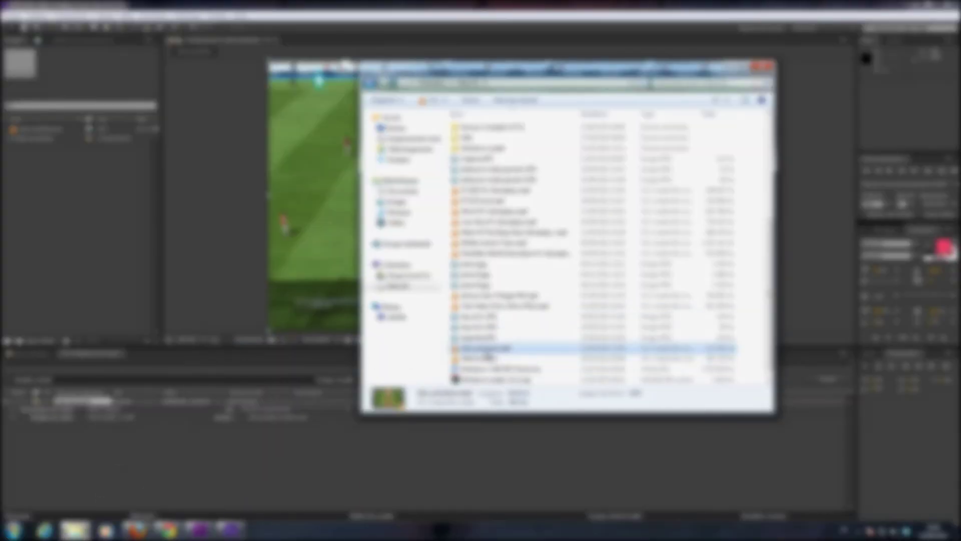
pyautogui.scroll(-1, 516, 330)
pyautogui.rightClick(509, 380)
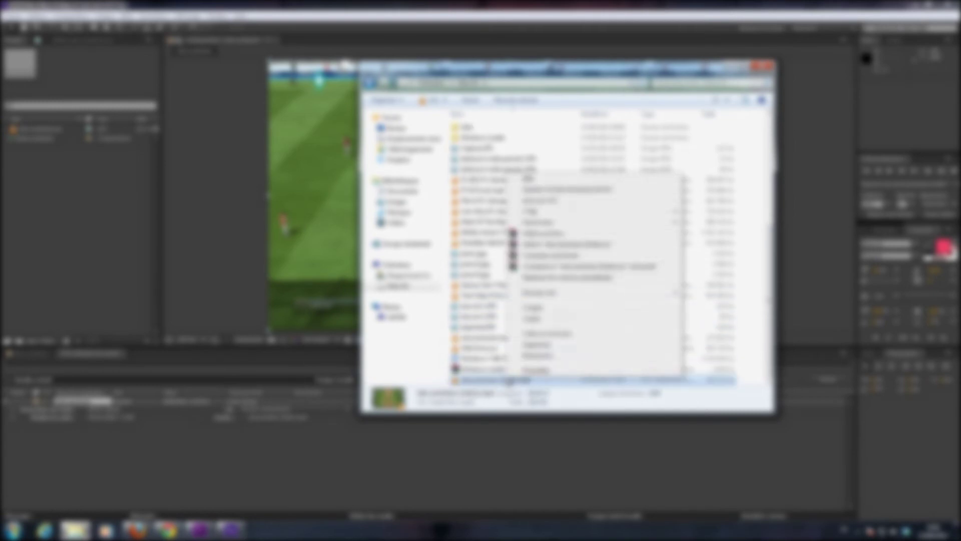
pyautogui.click(543, 319)
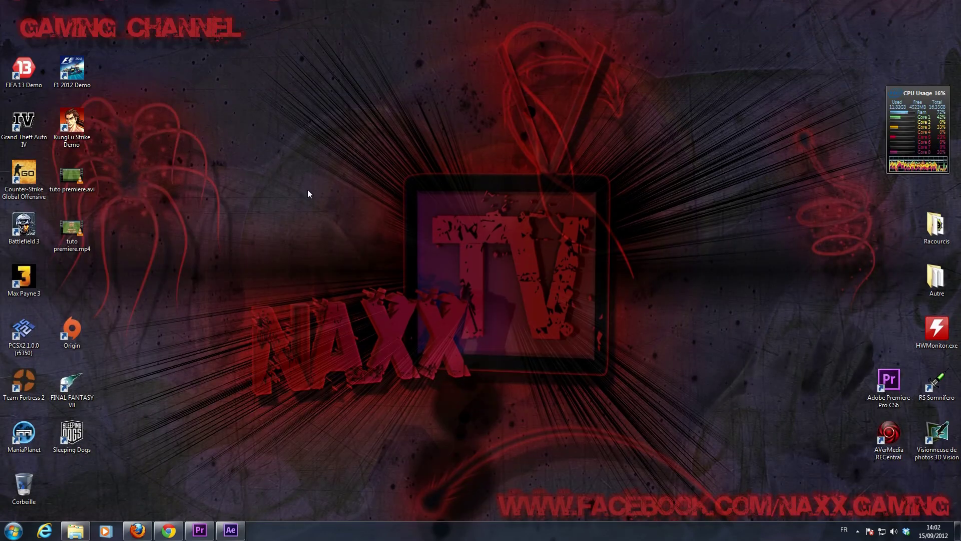
pyautogui.rightClick(228, 188)
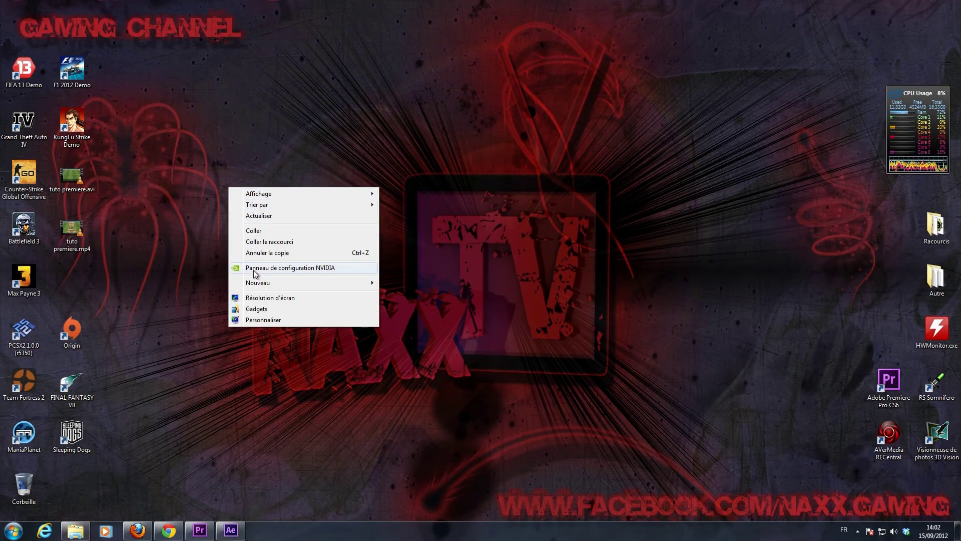
pyautogui.click(260, 231)
pyautogui.moveTo(215, 177)
pyautogui.mouseDown()
pyautogui.moveTo(167, 256)
pyautogui.moveTo(80, 271)
pyautogui.mouseUp()
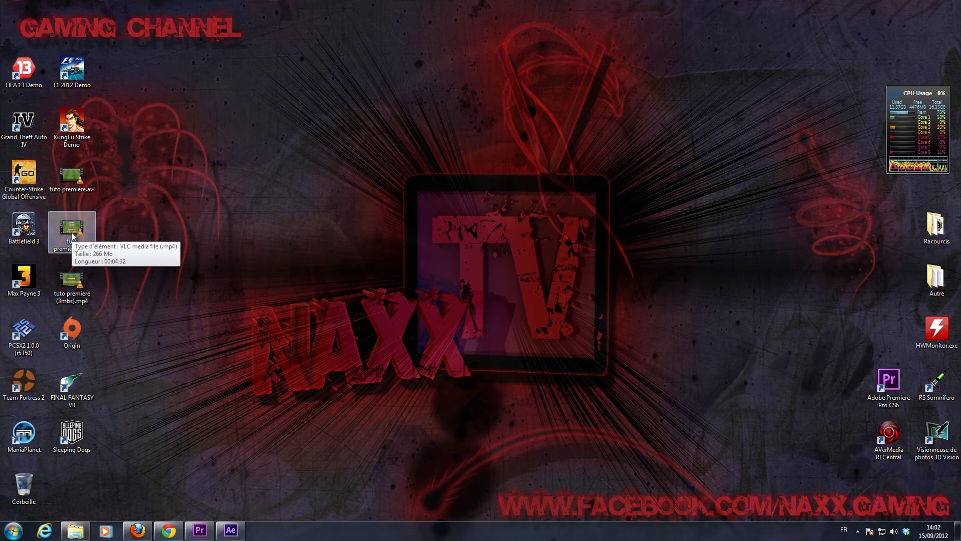
# Play tuto premiere (3mbs).mp4 full screen in VLC, then exit full screen and close VLC.
pyautogui.doubleClick(76, 289)
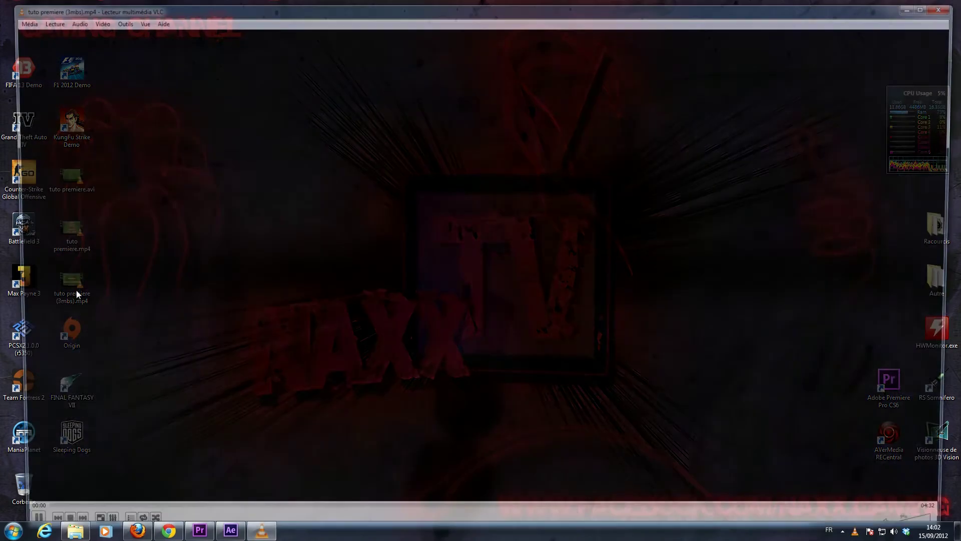
pyautogui.doubleClick(542, 285)
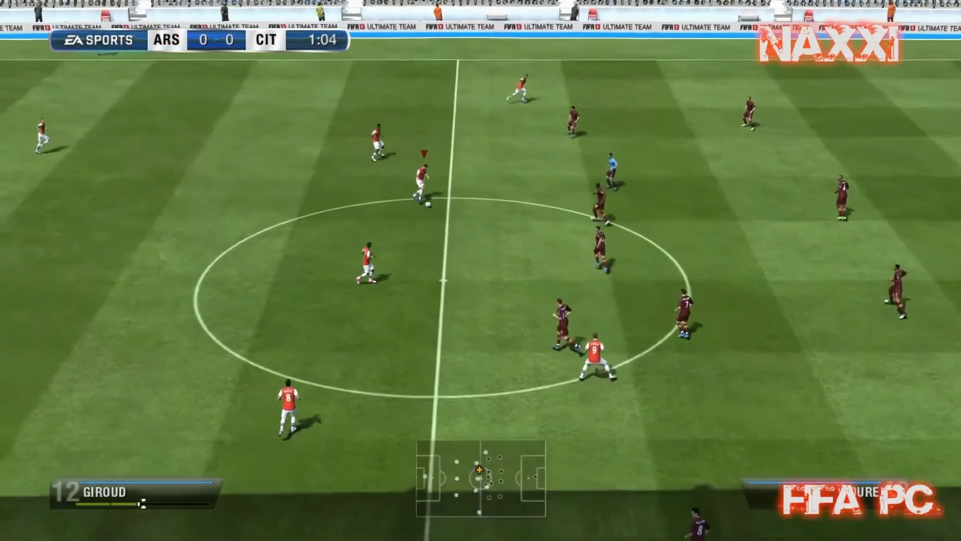
pyautogui.moveTo(337, 118)
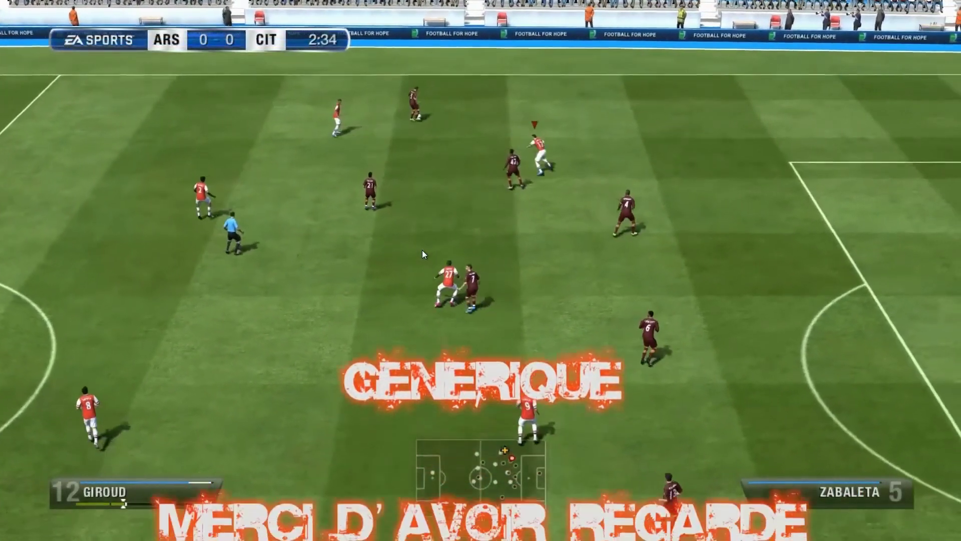
pyautogui.moveTo(581, 263)
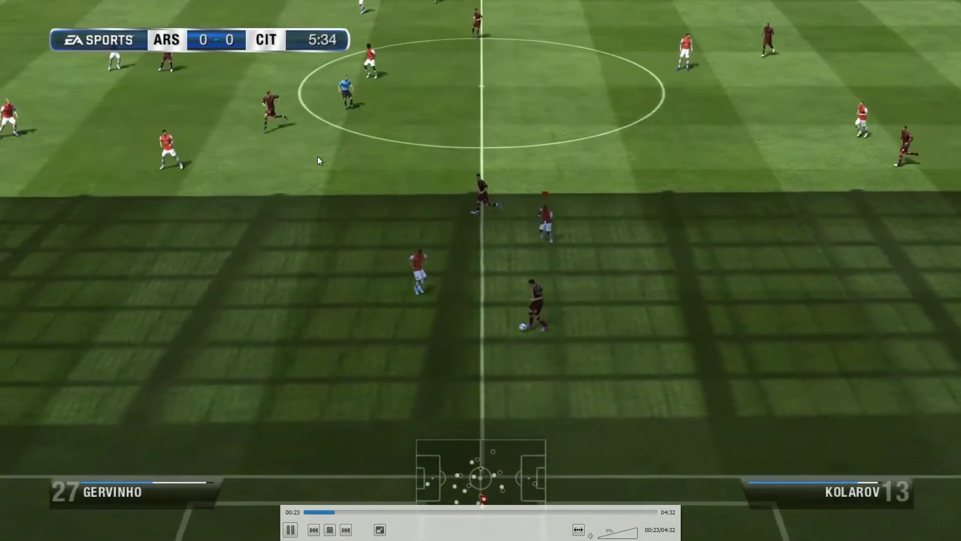
pyautogui.doubleClick(317, 157)
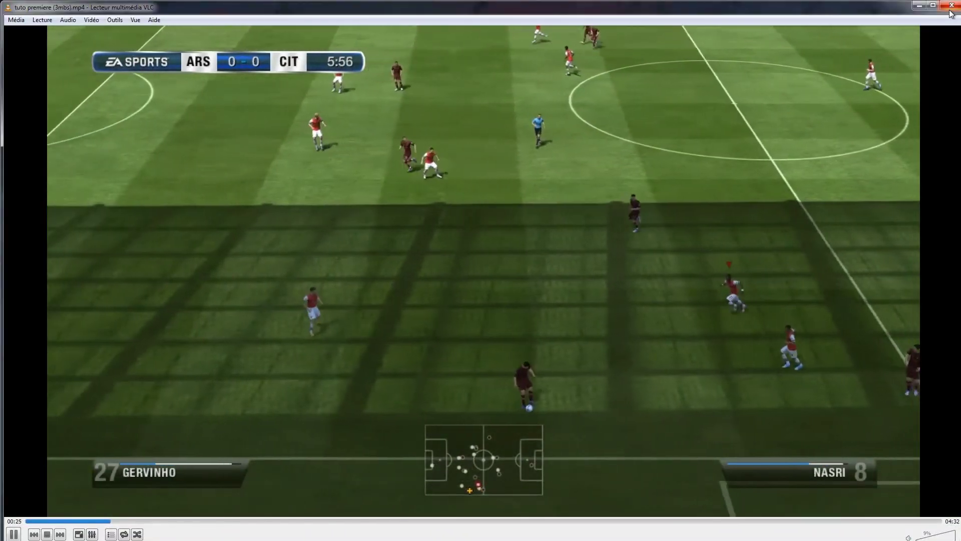
pyautogui.click(952, 5)
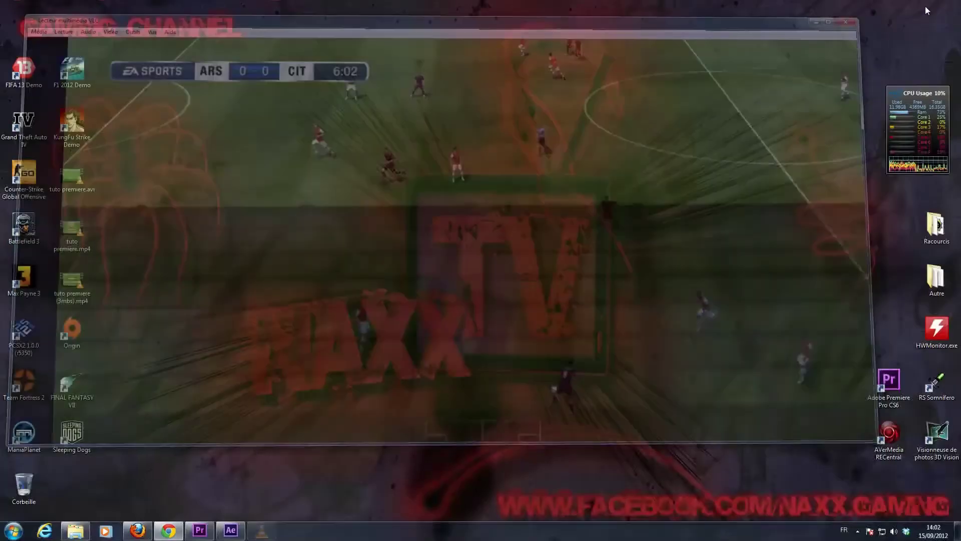
pyautogui.rightClick(71, 228)
pyautogui.click(114, 441)
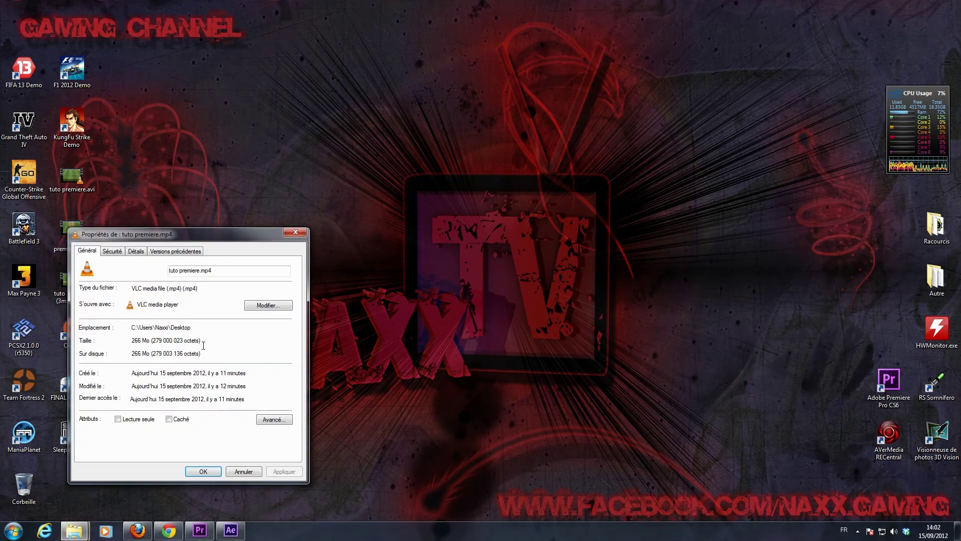
pyautogui.click(135, 251)
pyautogui.moveTo(175, 236); pyautogui.dragTo(668, 125)
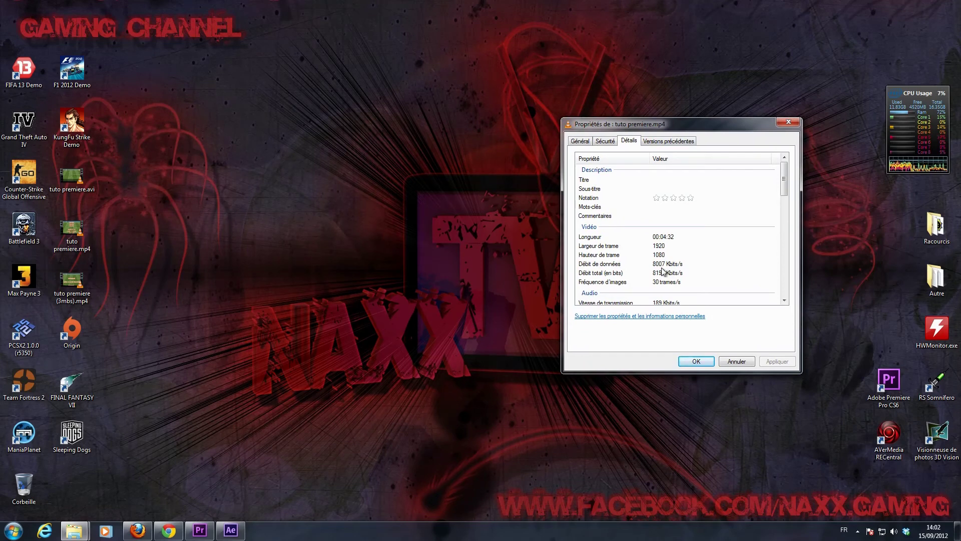
pyautogui.rightClick(74, 281)
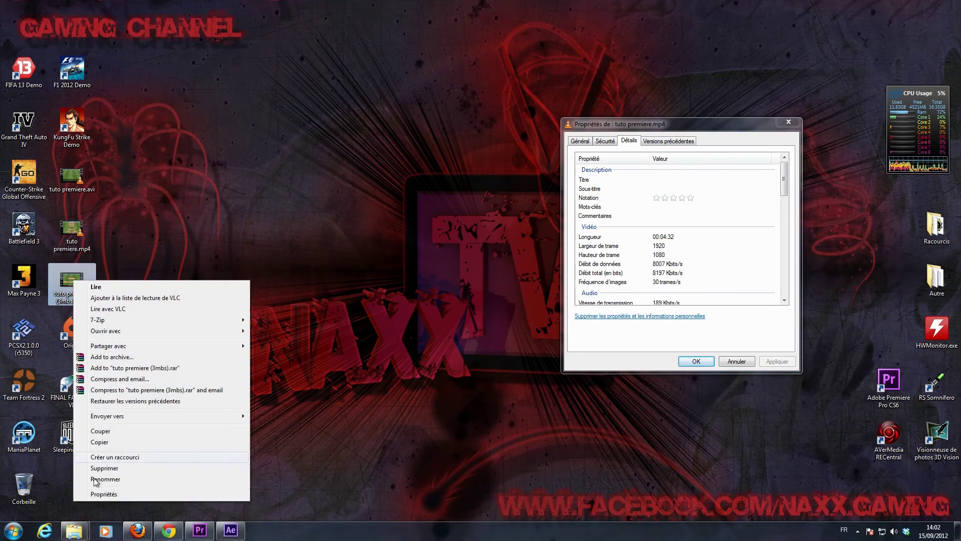
pyautogui.click(98, 494)
pyautogui.moveTo(160, 214); pyautogui.dragTo(386, 122)
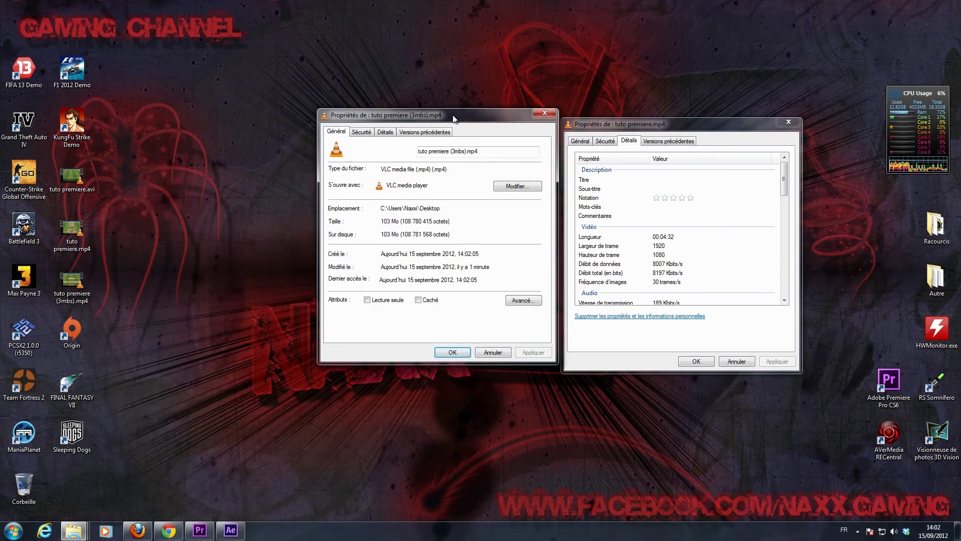
pyautogui.click(369, 138)
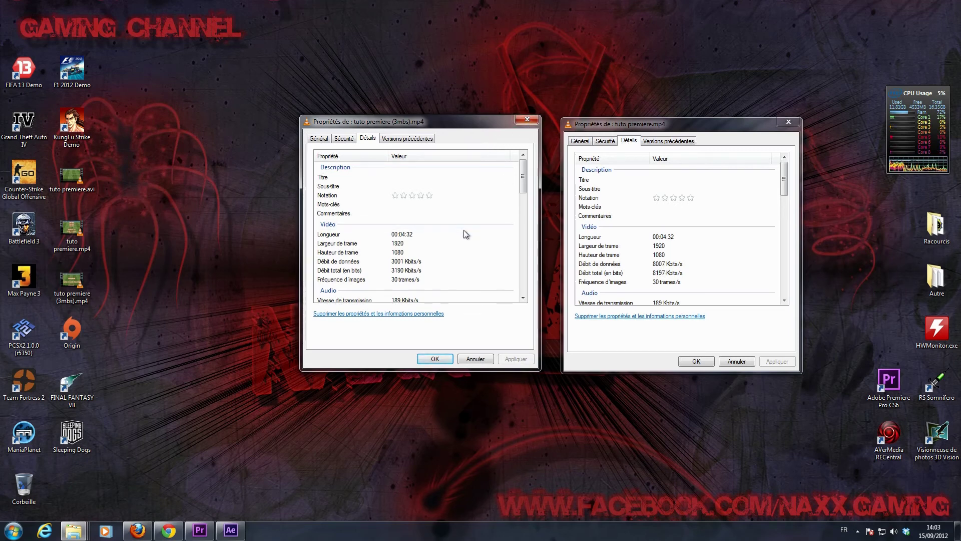
pyautogui.click(533, 118)
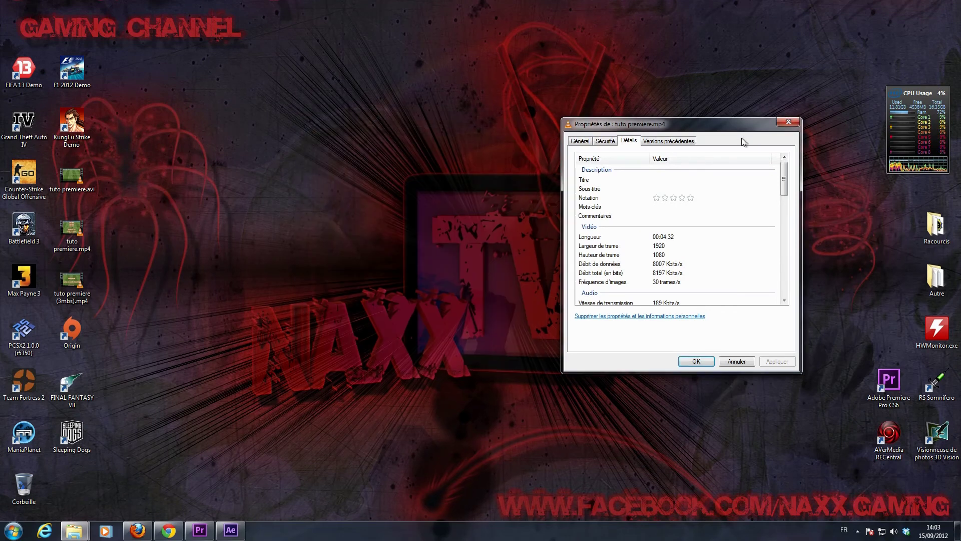
pyautogui.click(788, 121)
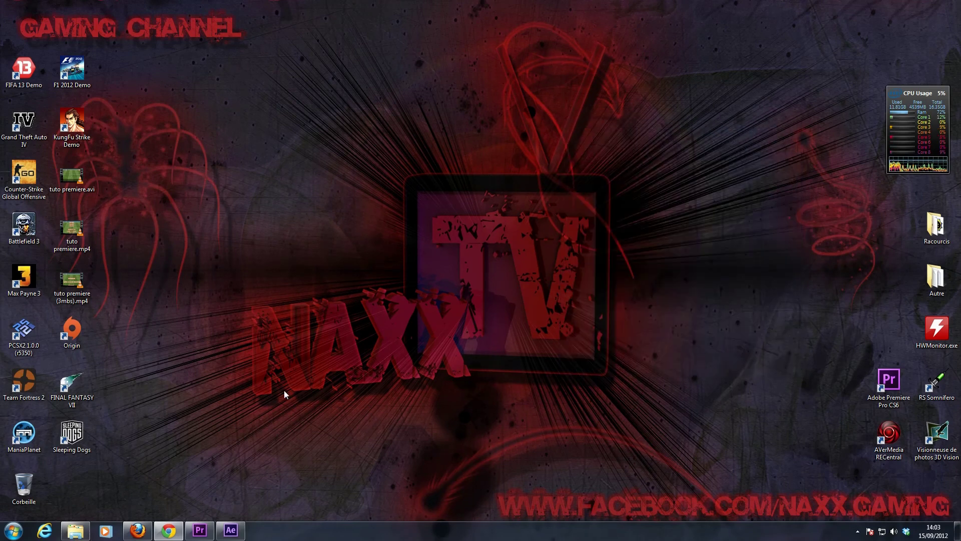